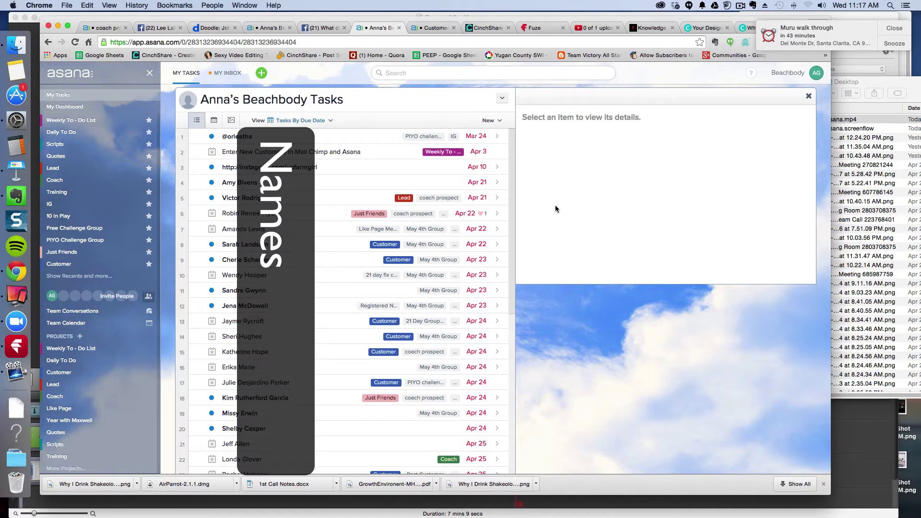
Create a new task named with the prospect's full name and enter "May Challenge Group" as its description
click(491, 121)
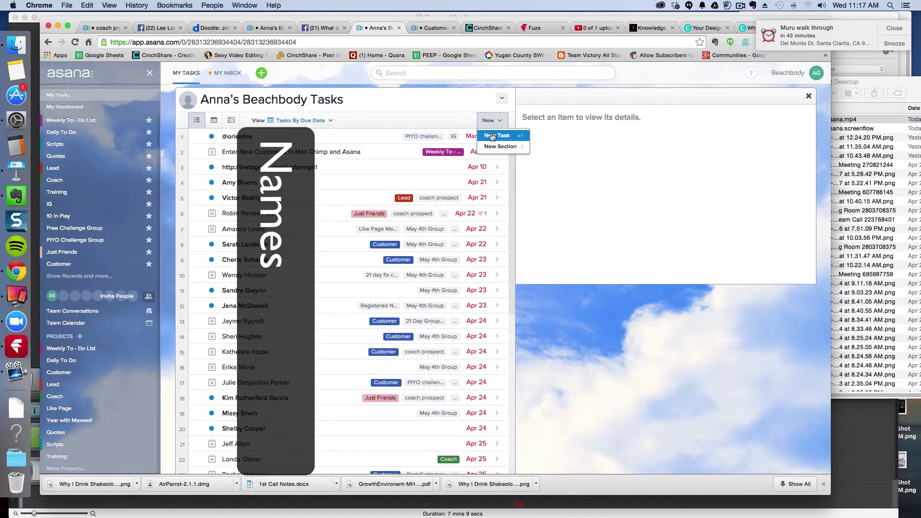
click(491, 137)
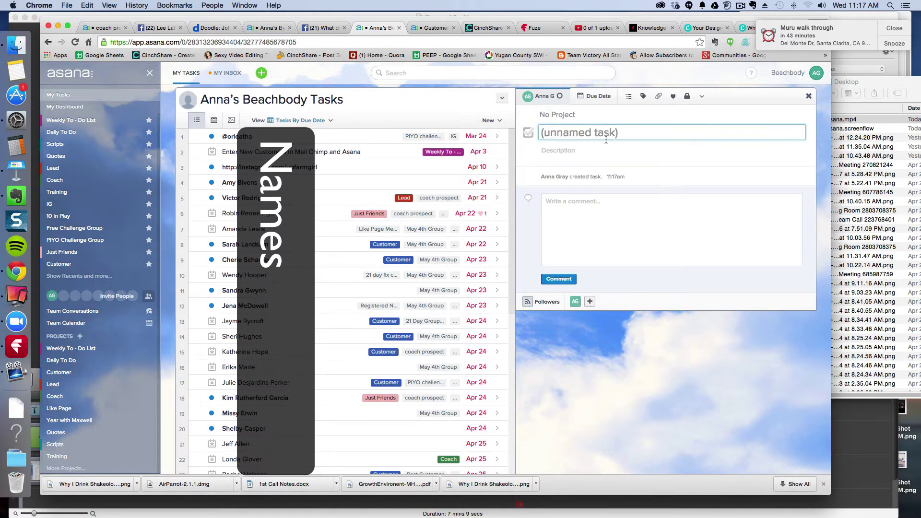
text(Joe Smith)
click(599, 156)
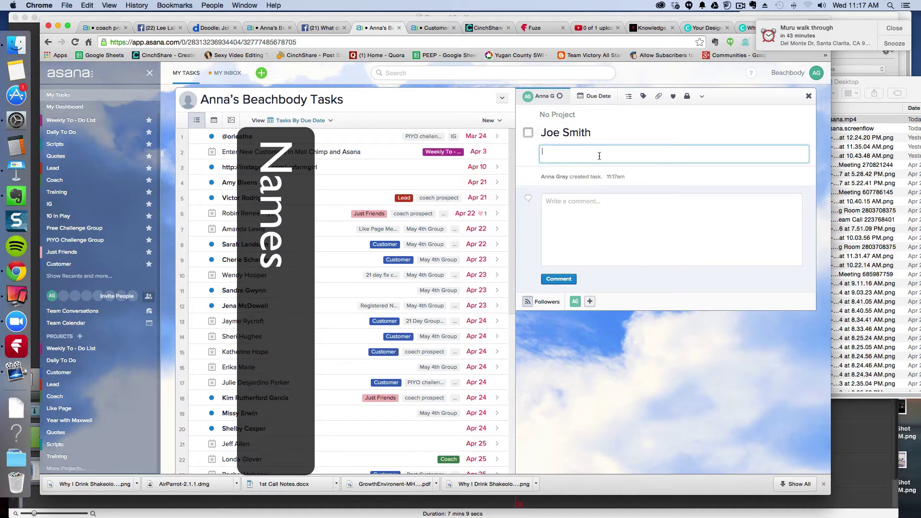
text(May Challenge Group)
key(Return)
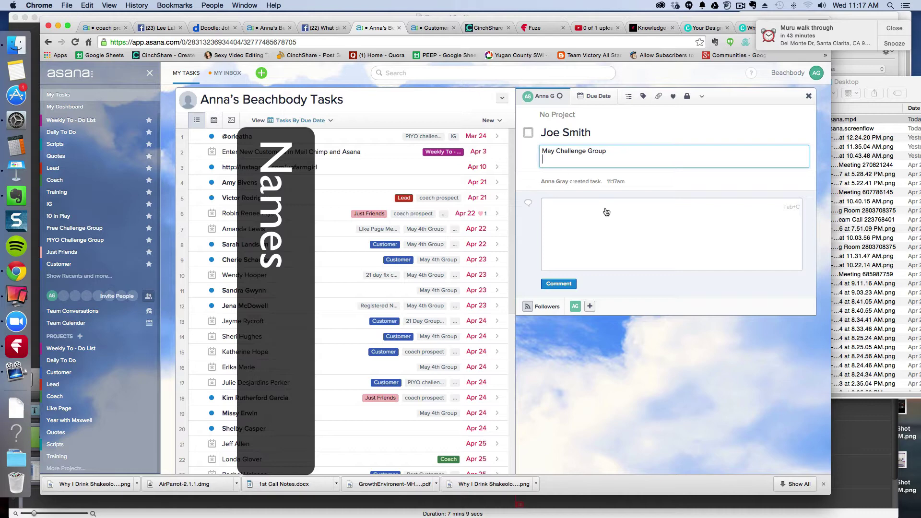
Set the prospect task's due date to April 29, 2015
click(597, 96)
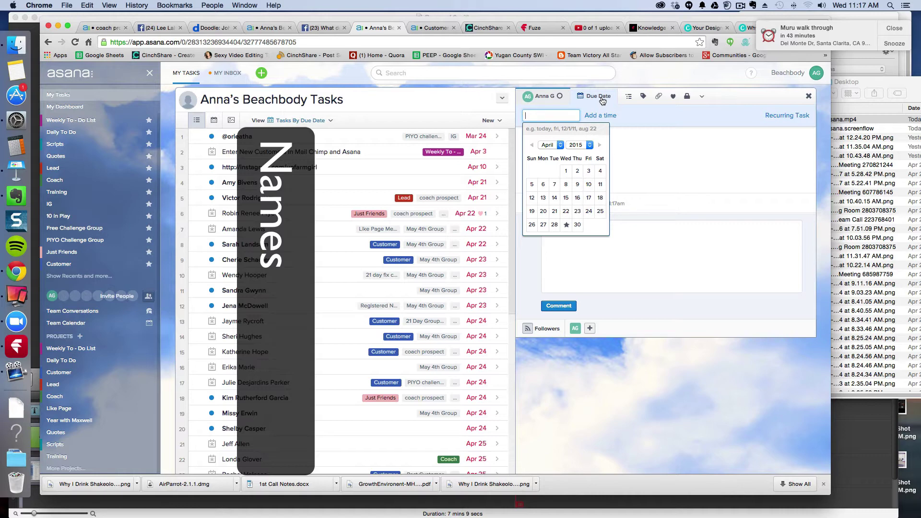
click(567, 226)
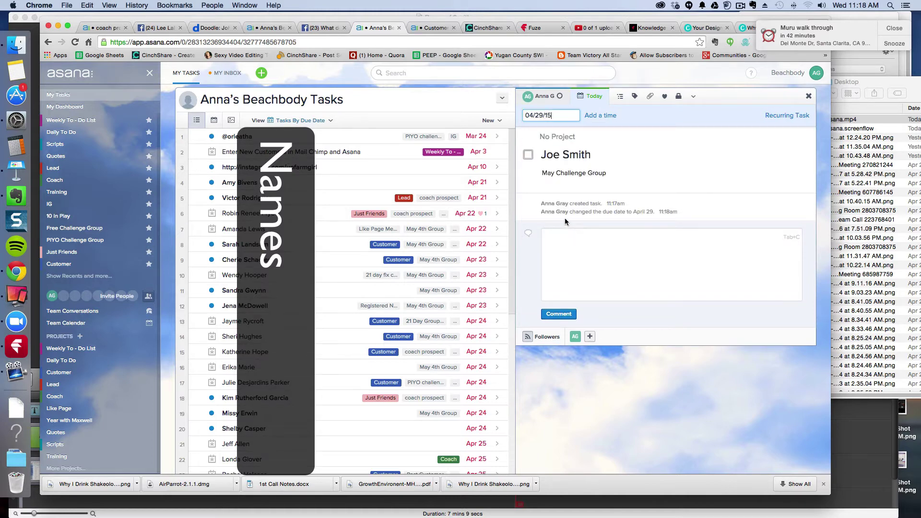
click(590, 97)
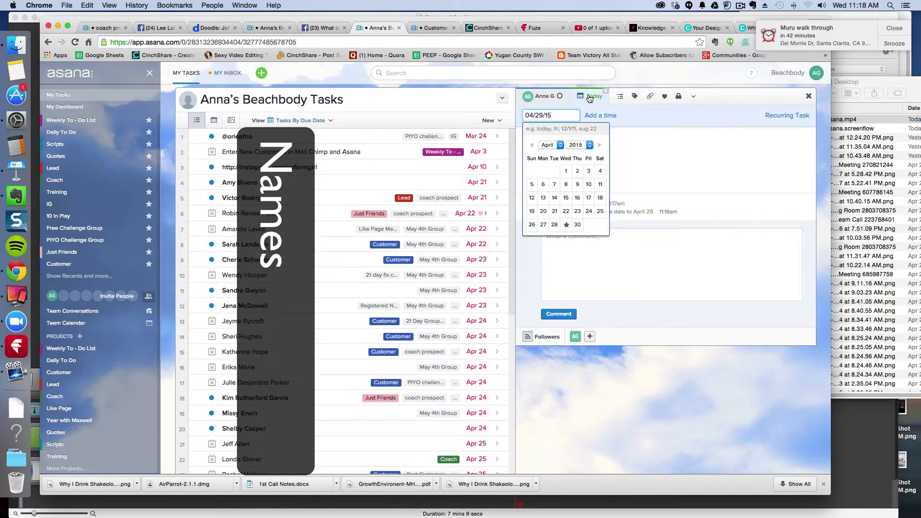
click(566, 226)
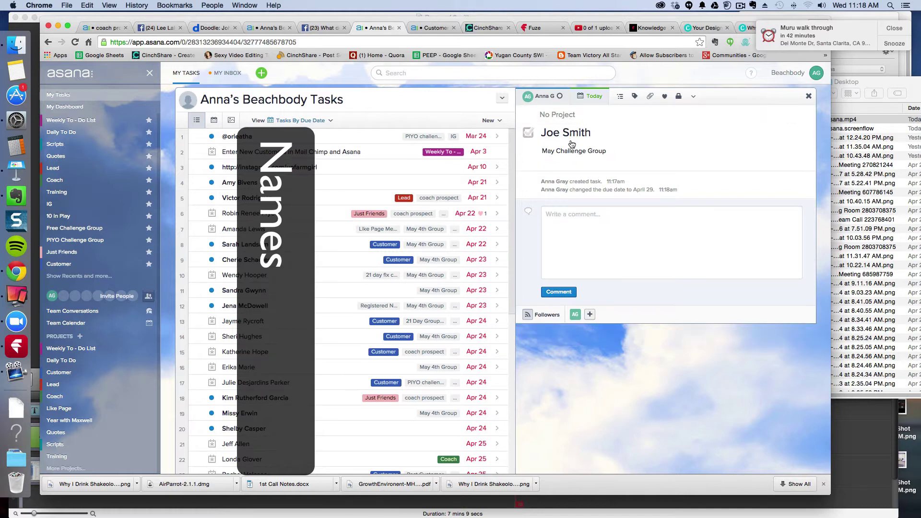
Start adding a tag to the prospect's task
click(636, 98)
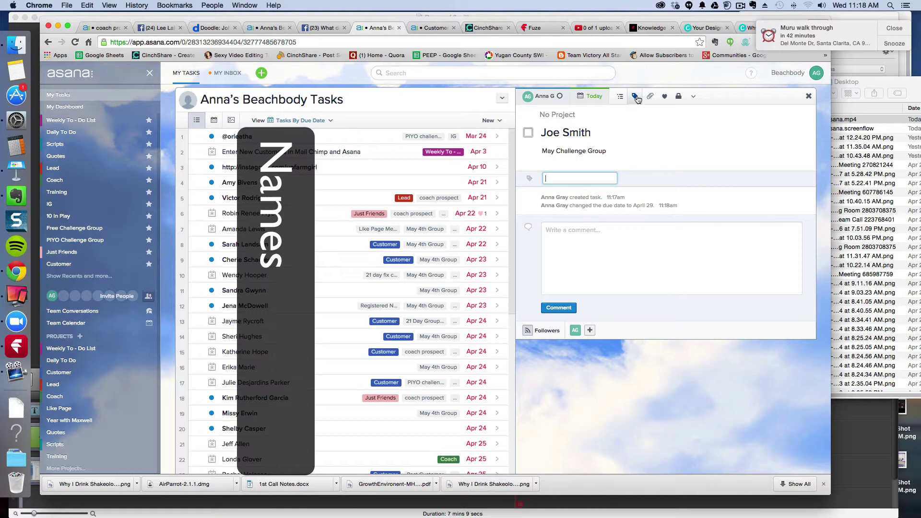
text(may)
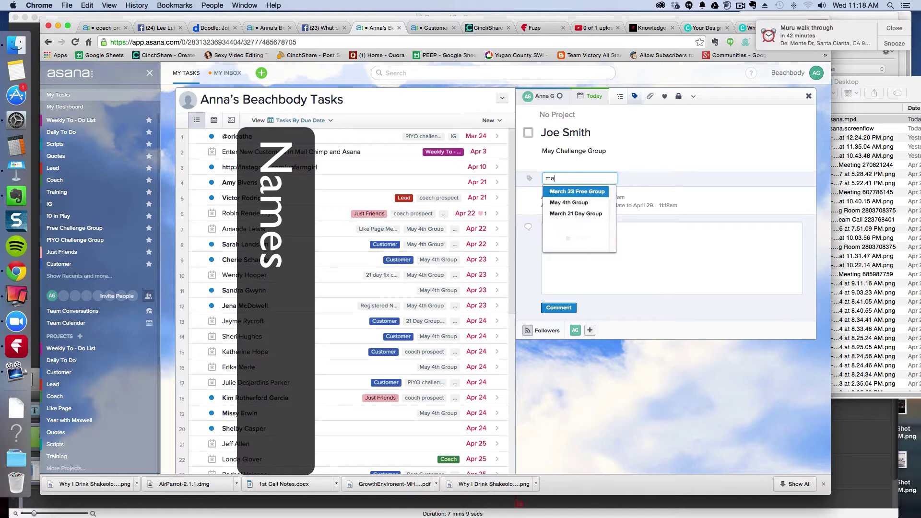
key(BackSpace)
key(BackSpace)
key(BackSpace)
text(May Cha)
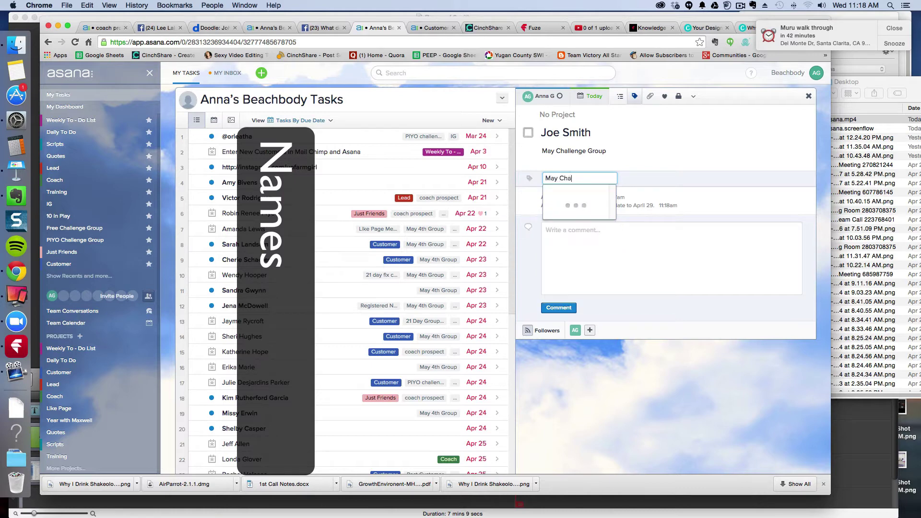
text(llenge Group)
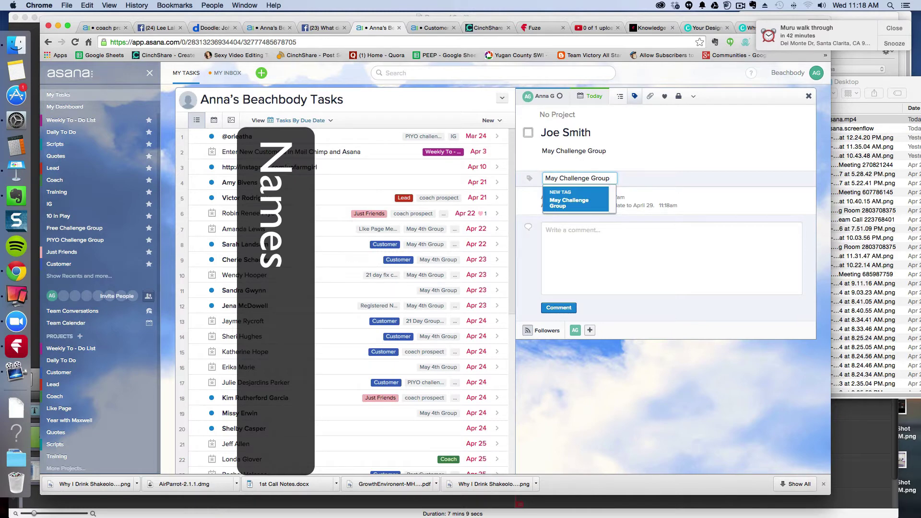
key(BackSpace)
key(BackSpace)
key(BackSpace)
key(BackSpace)
key(BackSpace)
key(BackSpace)
key(BackSpace)
key(BackSpace)
key(BackSpace)
key(BackSpace)
key(BackSpace)
key(BackSpace)
key(BackSpace)
key(BackSpace)
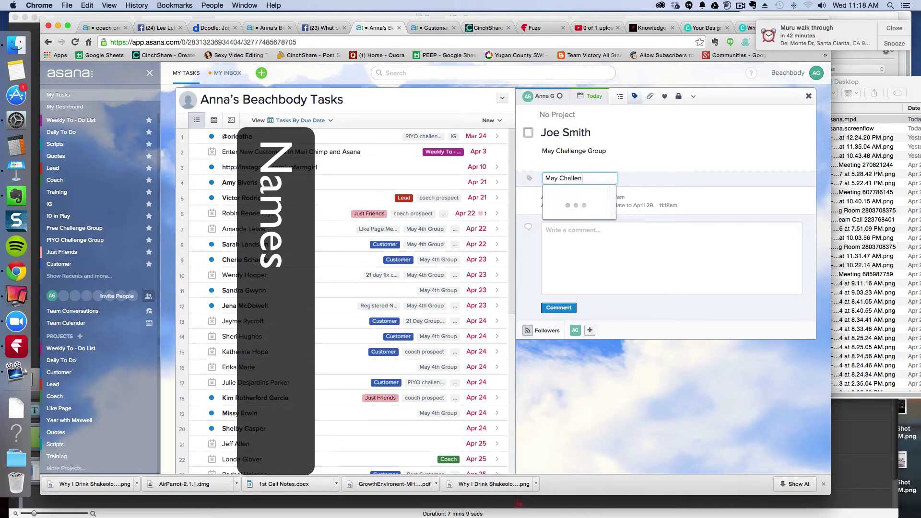
key(BackSpace)
key(BackSpace)
key(BackSpace)
key(BackSpace)
key(BackSpace)
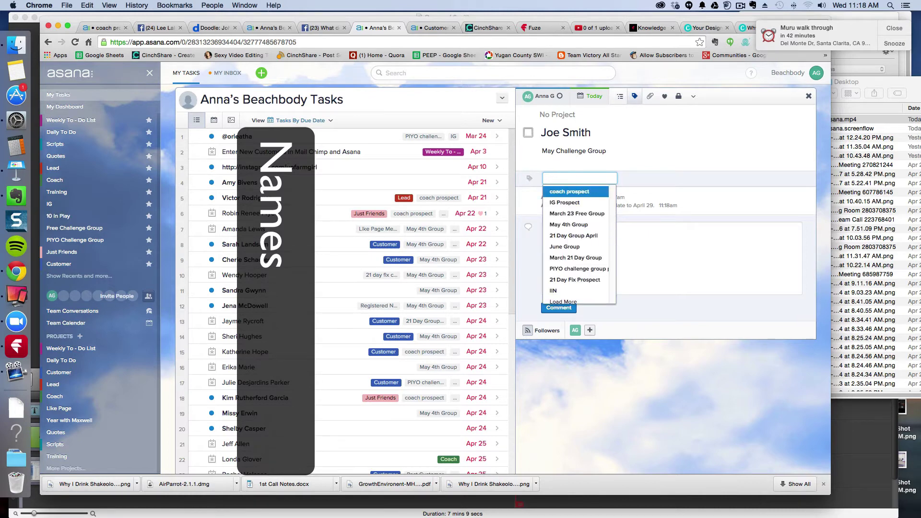
Tag the prospect's task with the existing May 4th Group tag
key(Down)
key(Down)
key(Down)
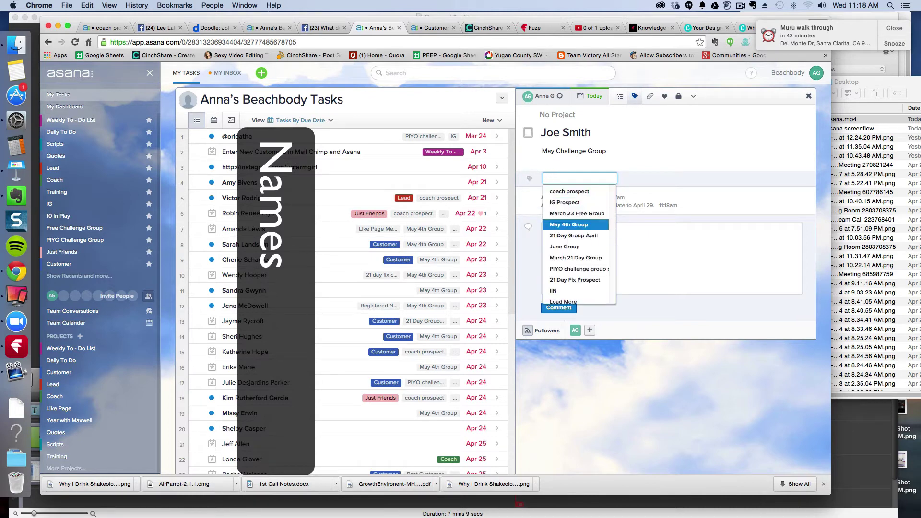
key(Return)
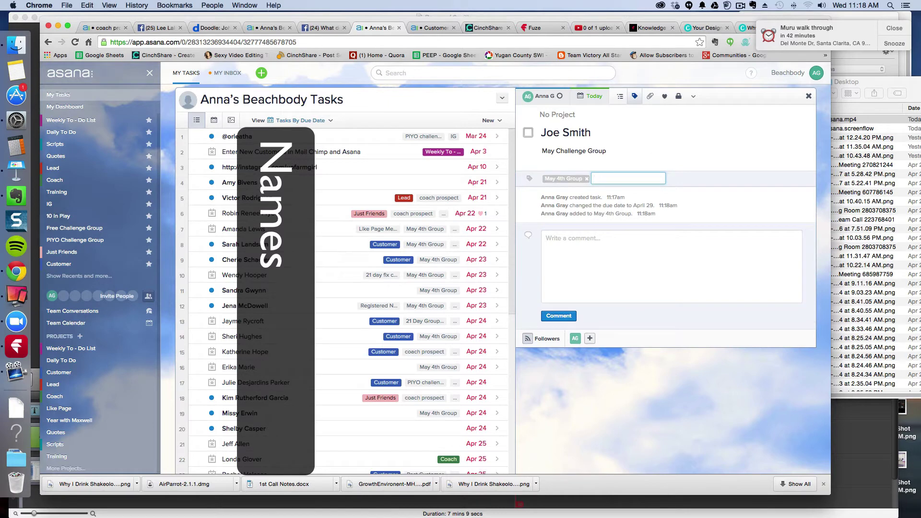
Add the existing tags T25 and coach prospect to the prospect's task
text(T)
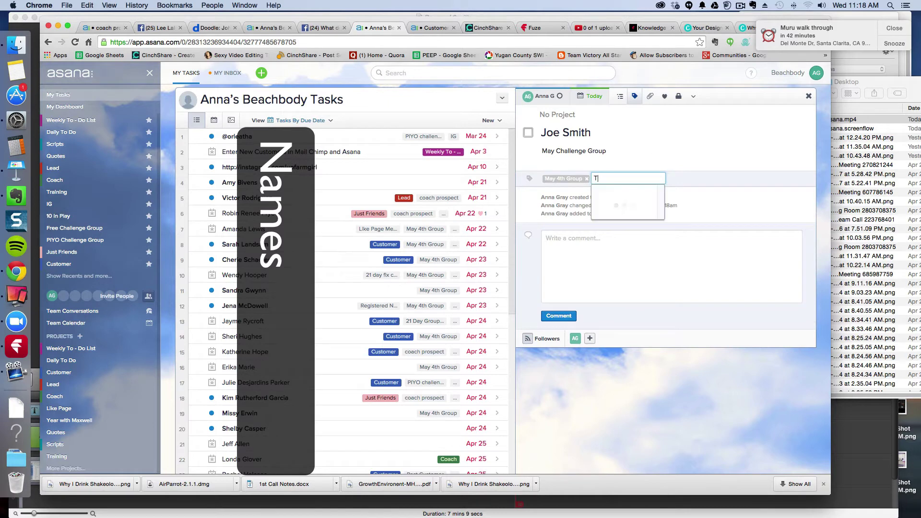
text(25)
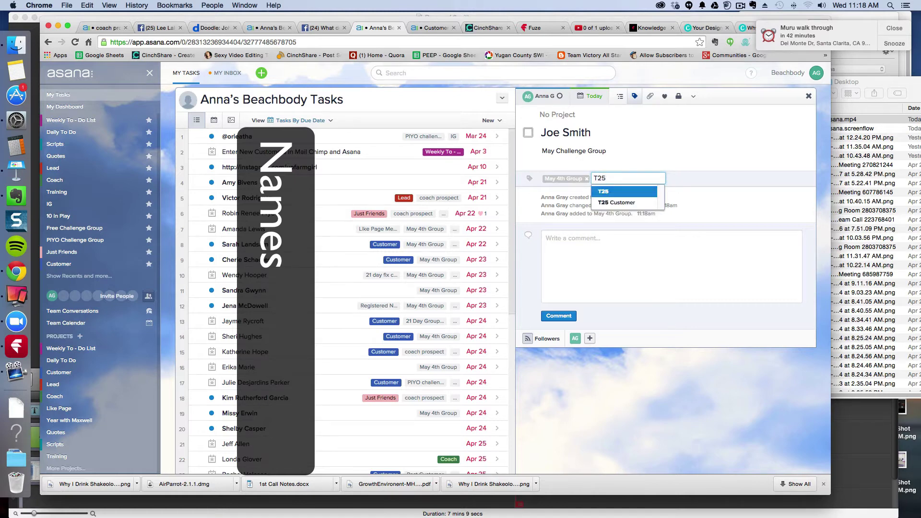
key(Return)
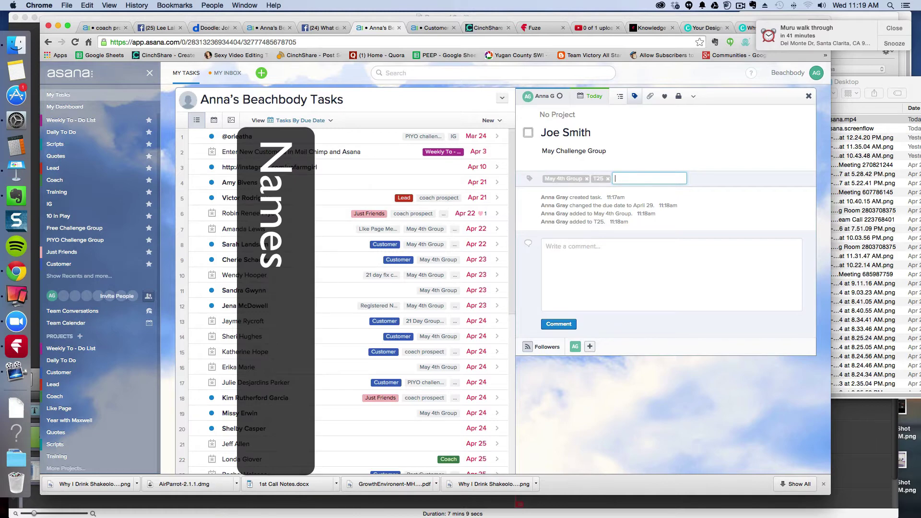
text(coach)
key(Return)
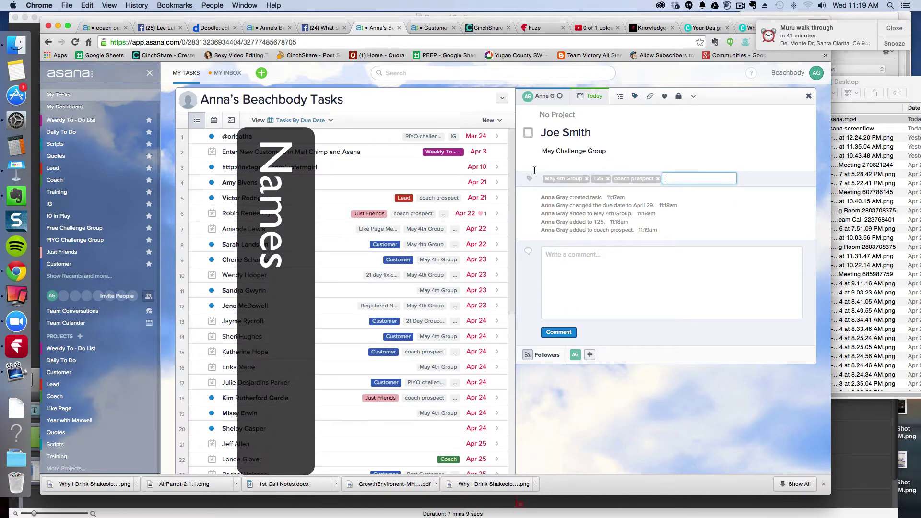
click(603, 270)
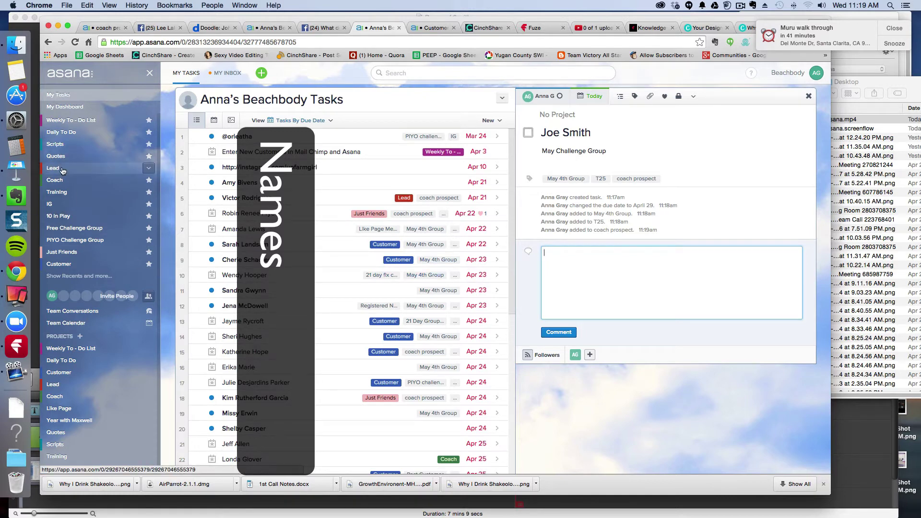
Copy the full message text of "1 - Inquiry to CG Post Message" from the Scripts project
click(70, 149)
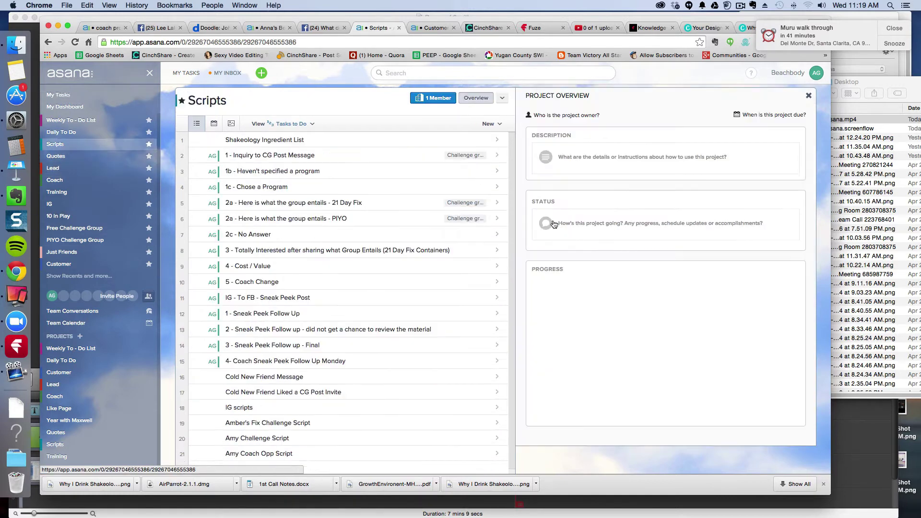
click(345, 156)
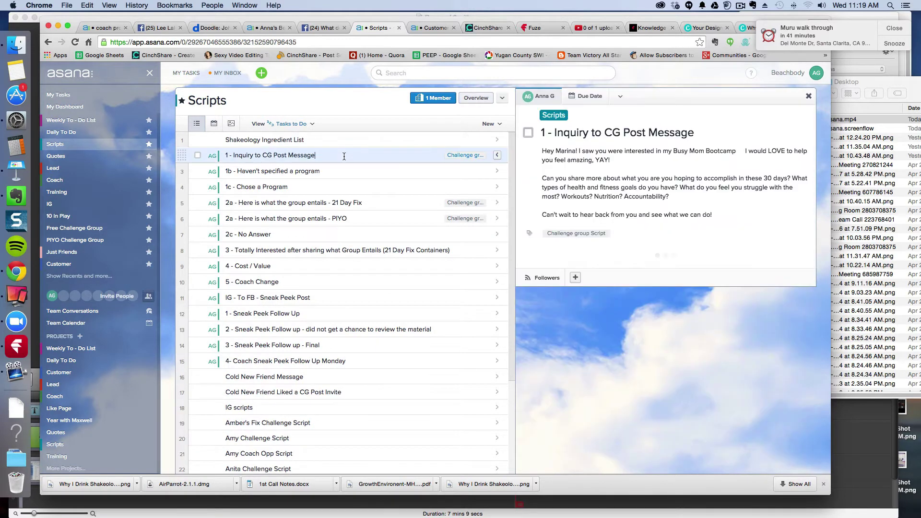
drag(712, 215, 519, 127)
key(super+c)
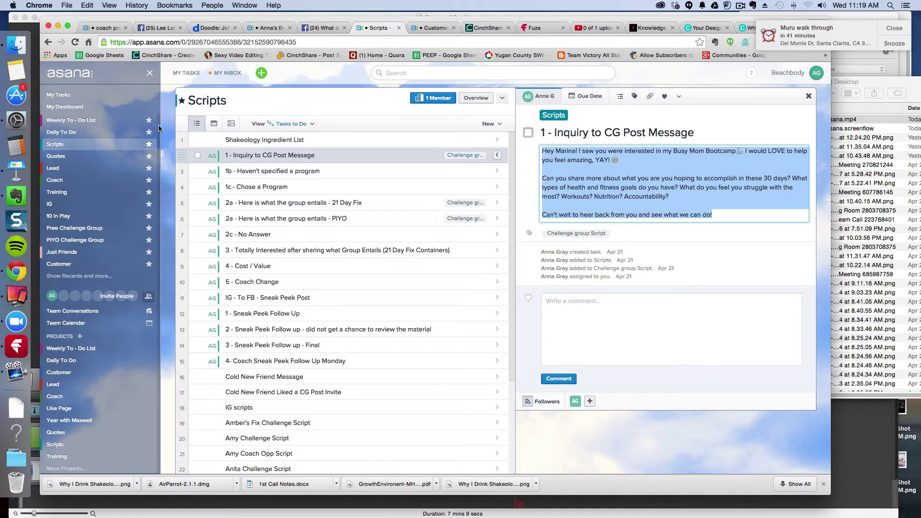
Return to My Tasks, search for the prospect by first name and open the new prospect task
click(94, 95)
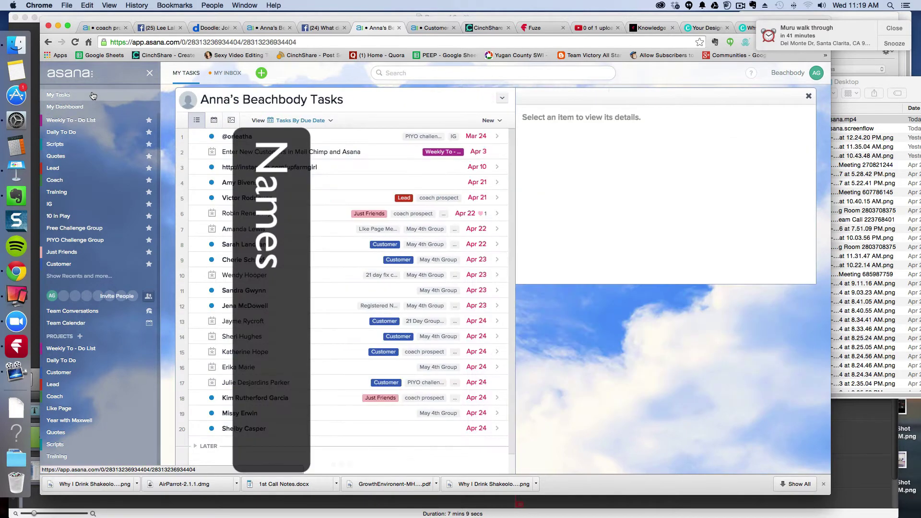
click(487, 72)
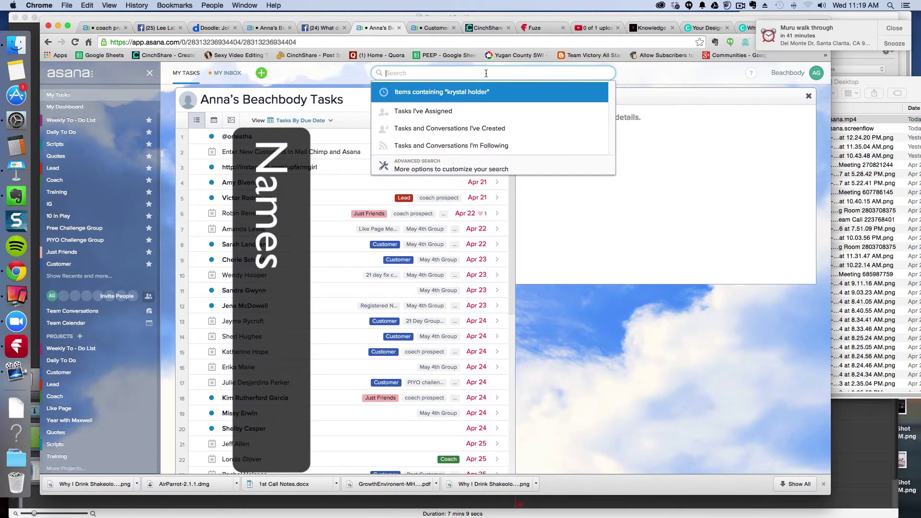
text(joe)
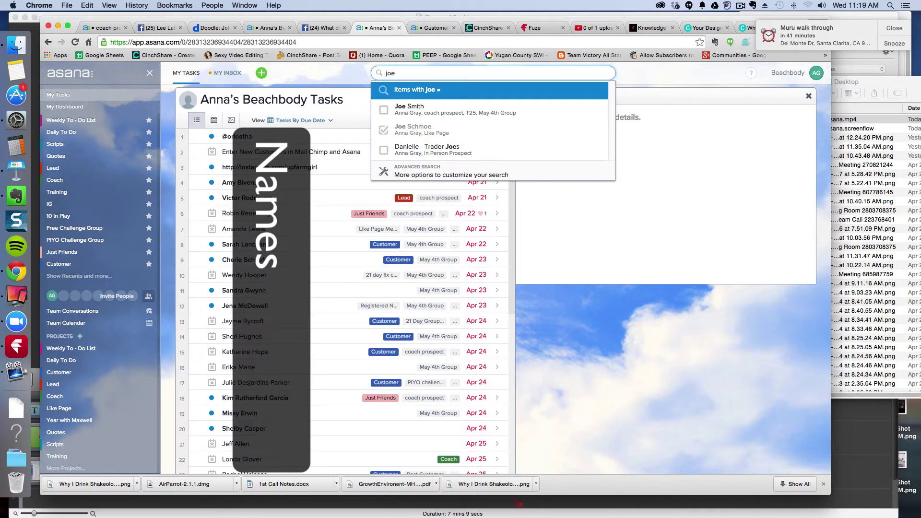
click(493, 109)
Paste the copied script as a comment on the prospect's task, remove the recipient's name from the greeting and post it
click(560, 262)
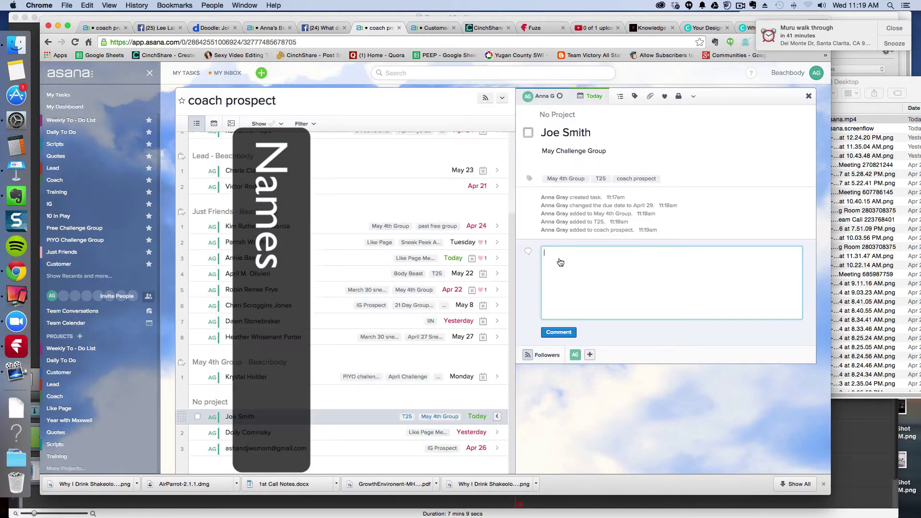
key(super+v)
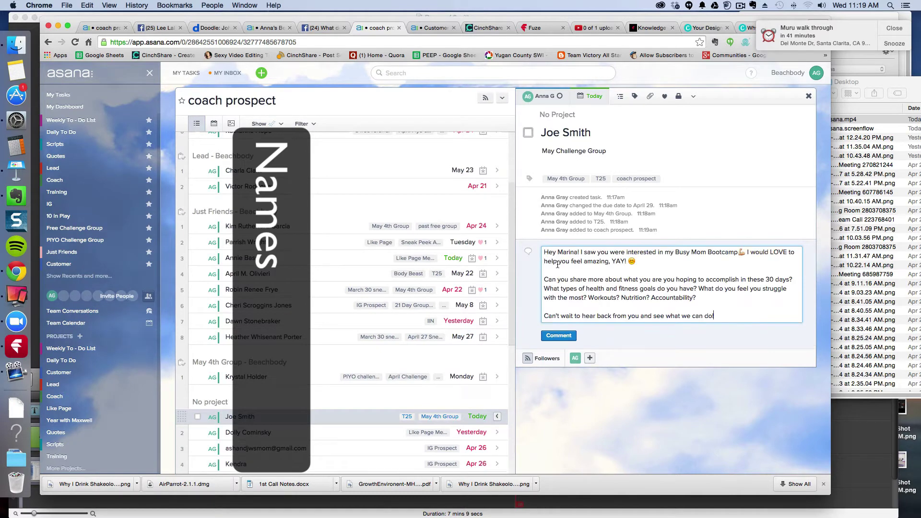
drag(576, 252, 557, 252)
key(BackSpace)
click(562, 336)
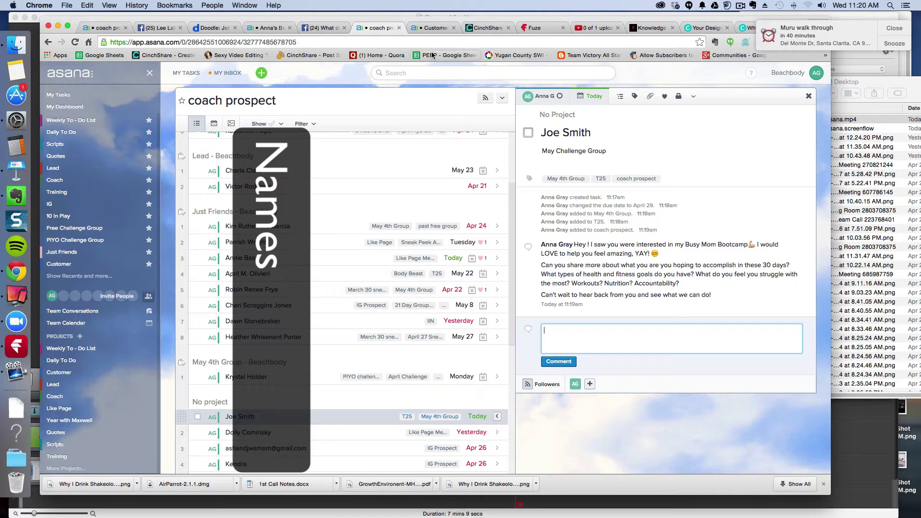
Search for "may 4", open the May 4th Group tag and look through its tagged tasks
click(428, 73)
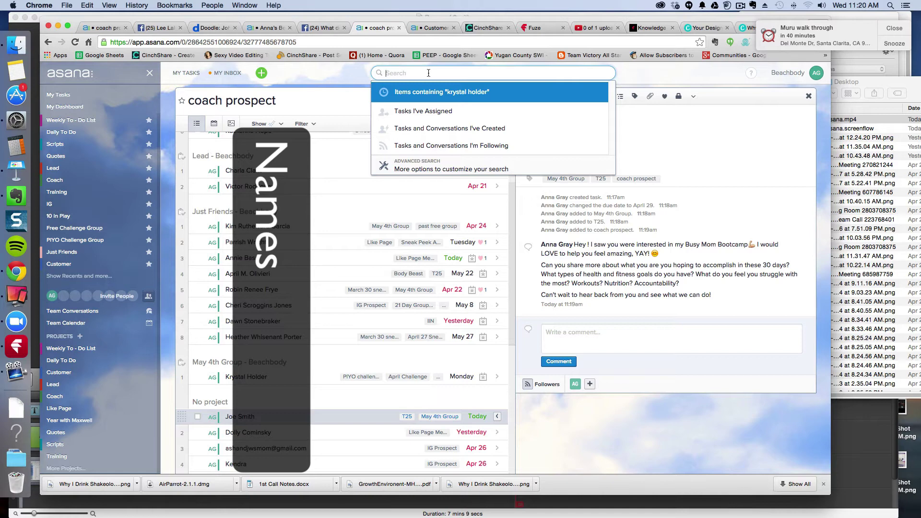
text(may )
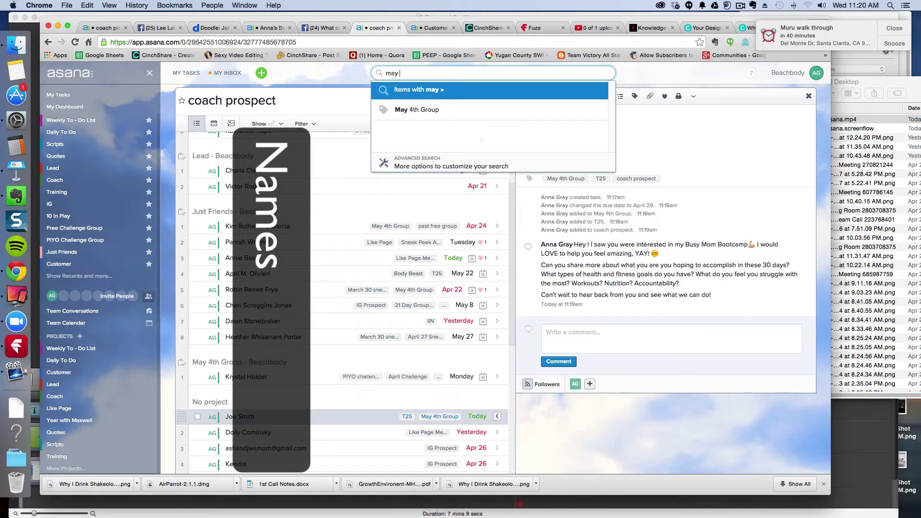
text(4)
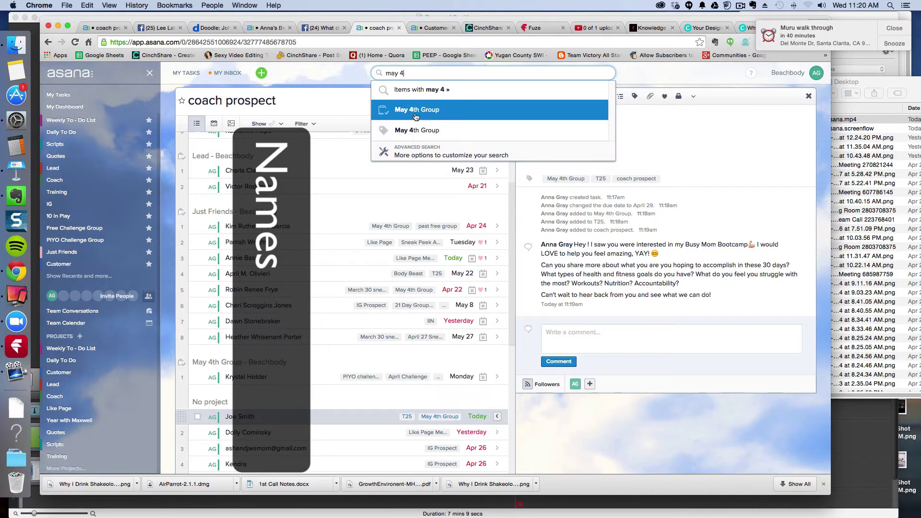
click(417, 131)
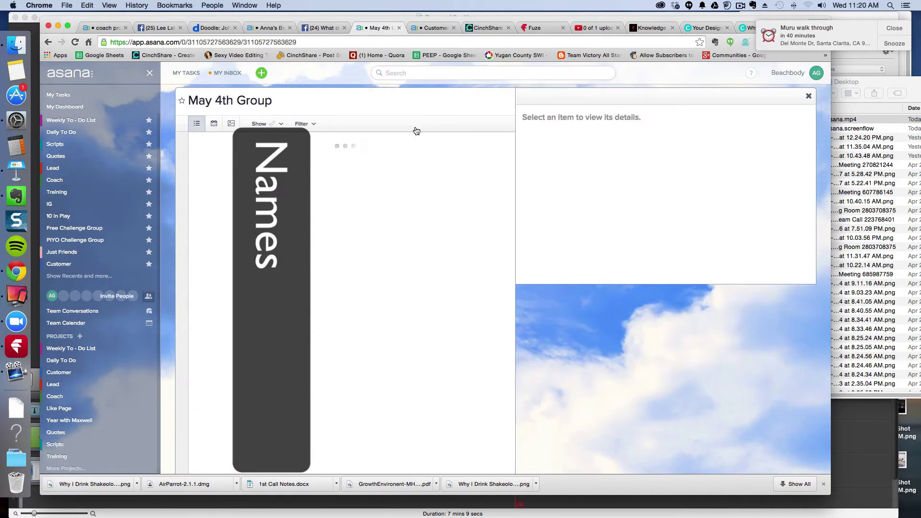
scroll(425, 216, down, 2)
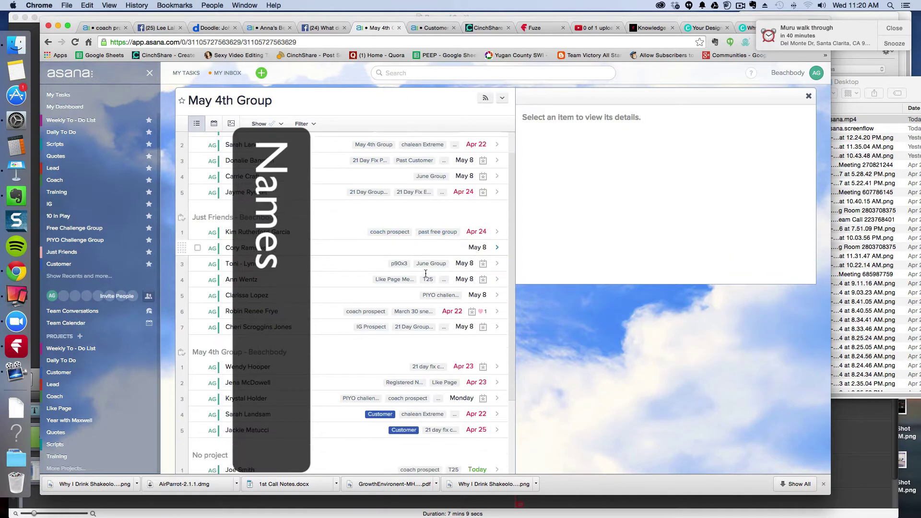
Examine the tags and due dates of the tasks tagged May 4th Group across the Customer, Just Friends, May 4th Group and No project sections
scroll(425, 276, down, 2)
scroll(425, 277, up, 5)
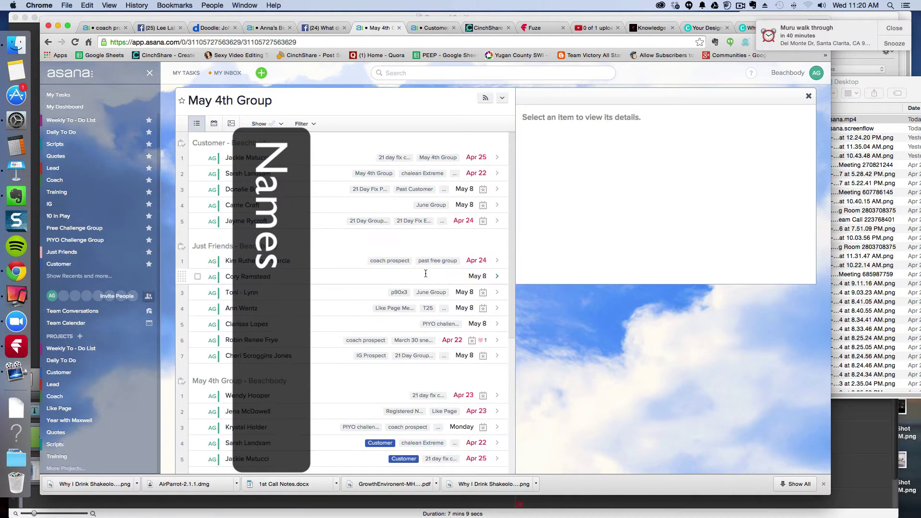
scroll(426, 274, down, 8)
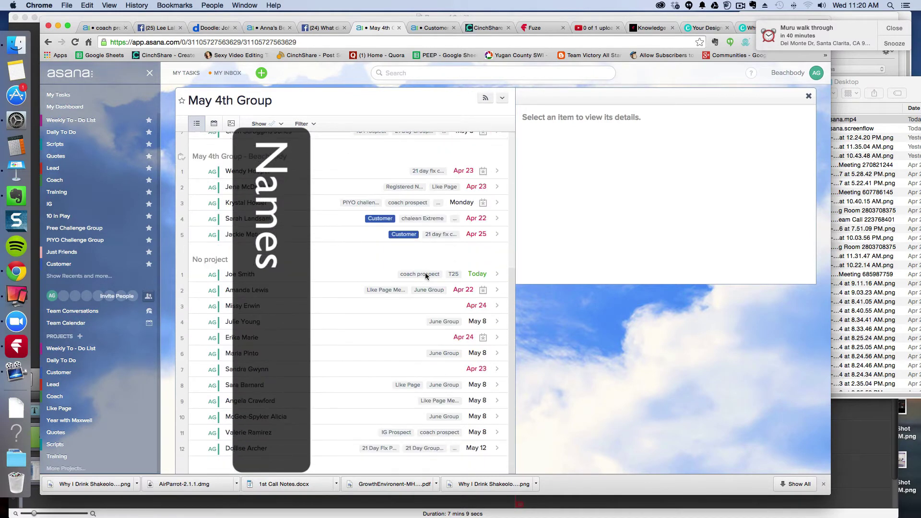
scroll(426, 274, up, 8)
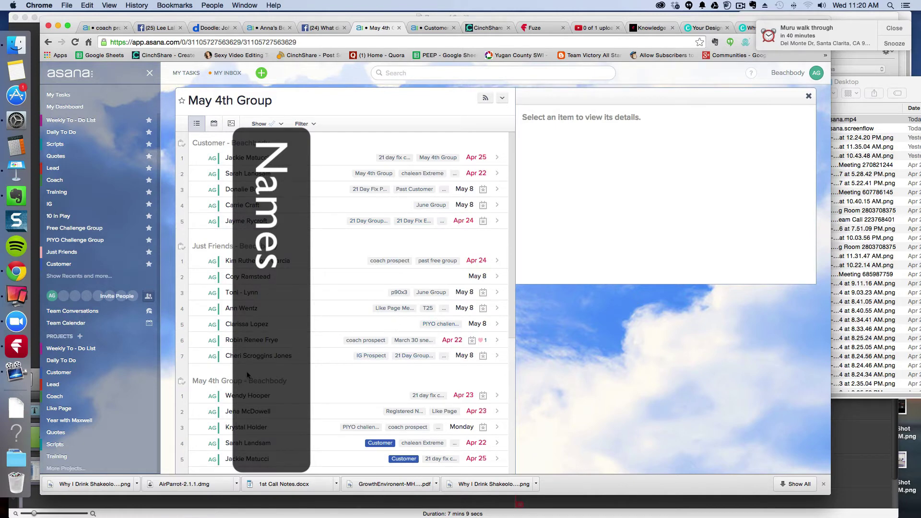
scroll(247, 370, down, 3)
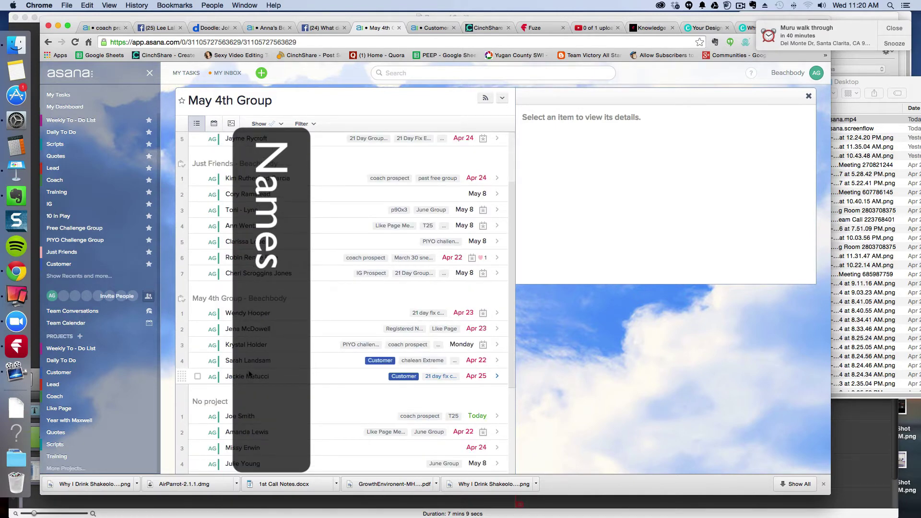
scroll(249, 373, down, 5)
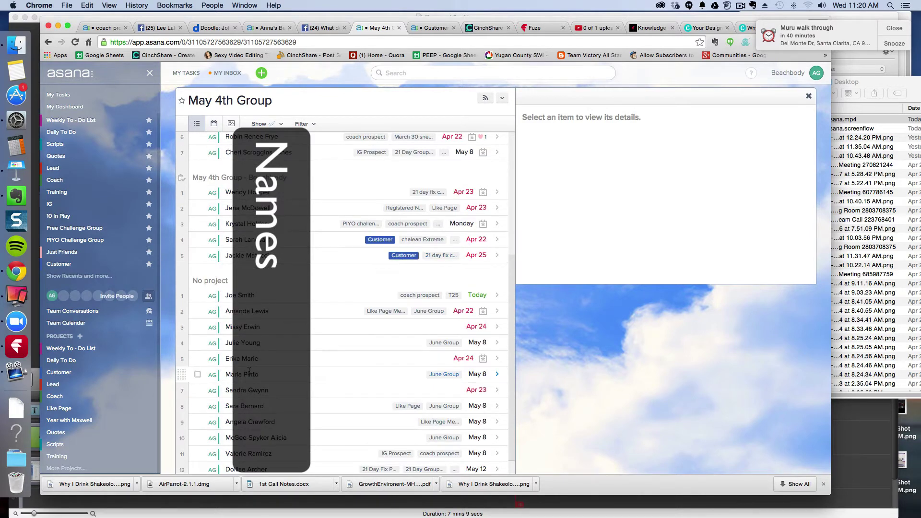
scroll(249, 372, down, 1)
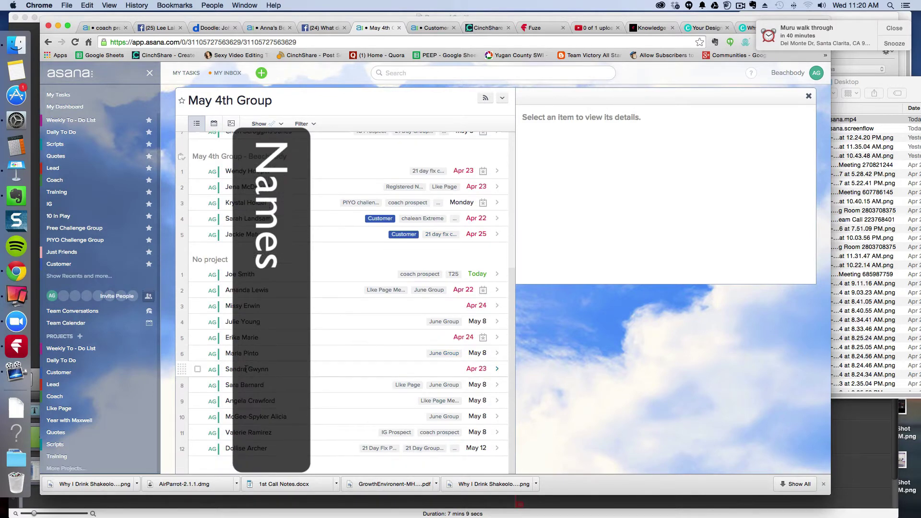
scroll(246, 368, up, 8)
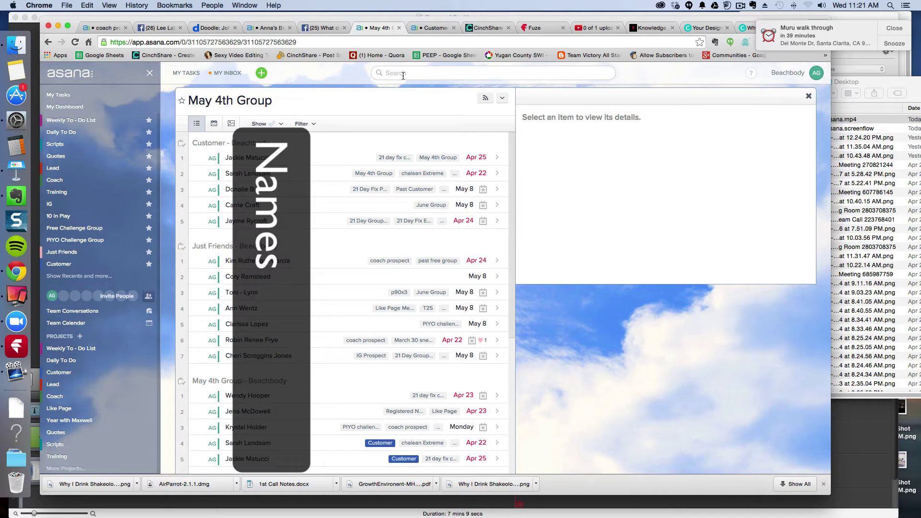
scroll(393, 175, down, 5)
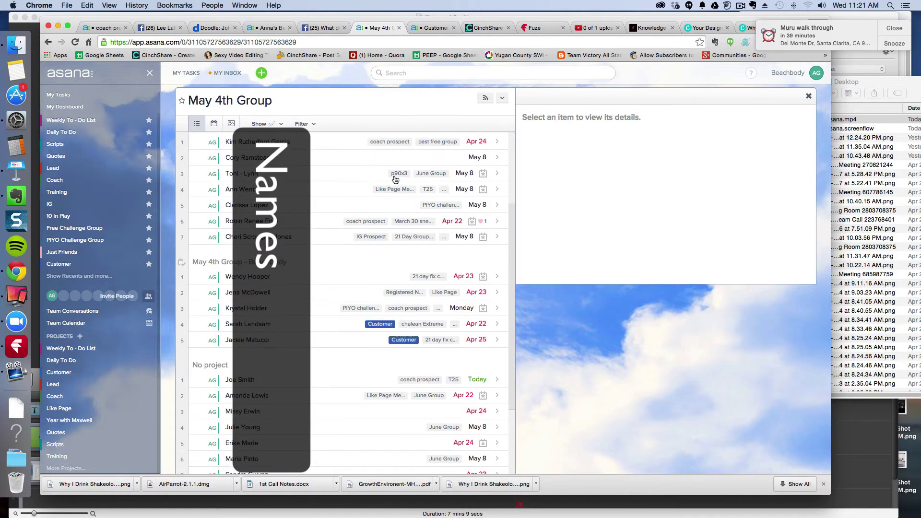
scroll(393, 174, up, 5)
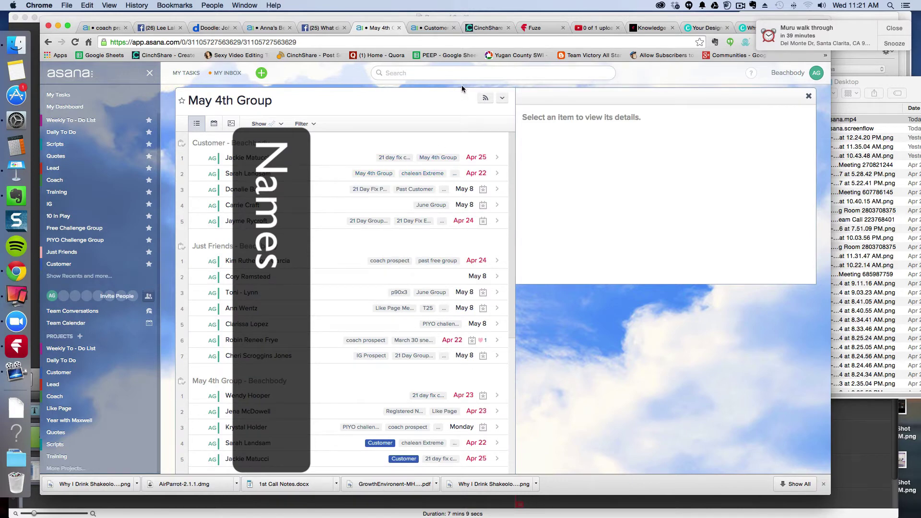
scroll(445, 189, down, 3)
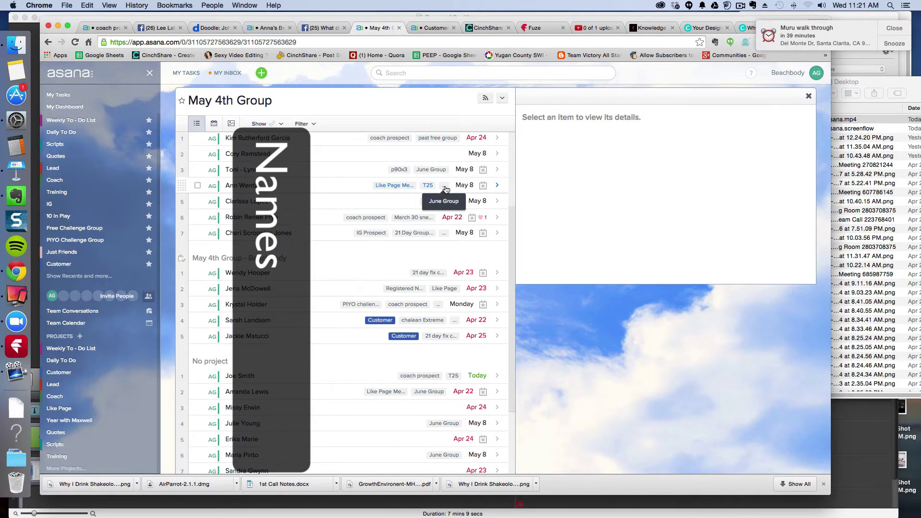
scroll(446, 190, down, 2)
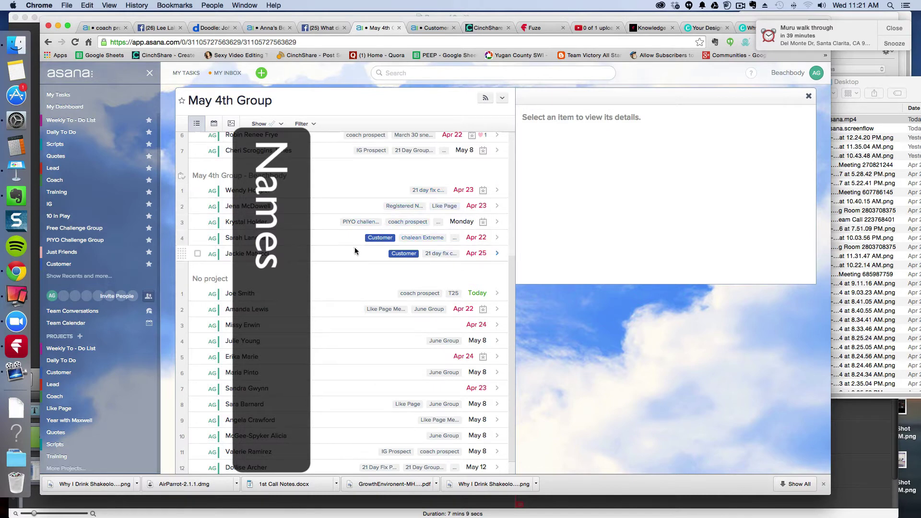
View the last task in the May 4th Group section, search for "may 4t" and open the May 4th Group project
click(250, 257)
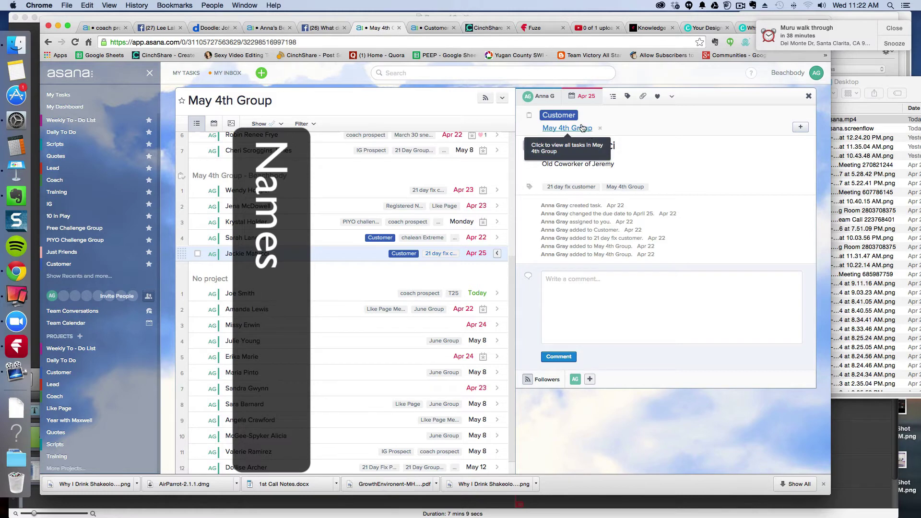
click(528, 73)
text(m)
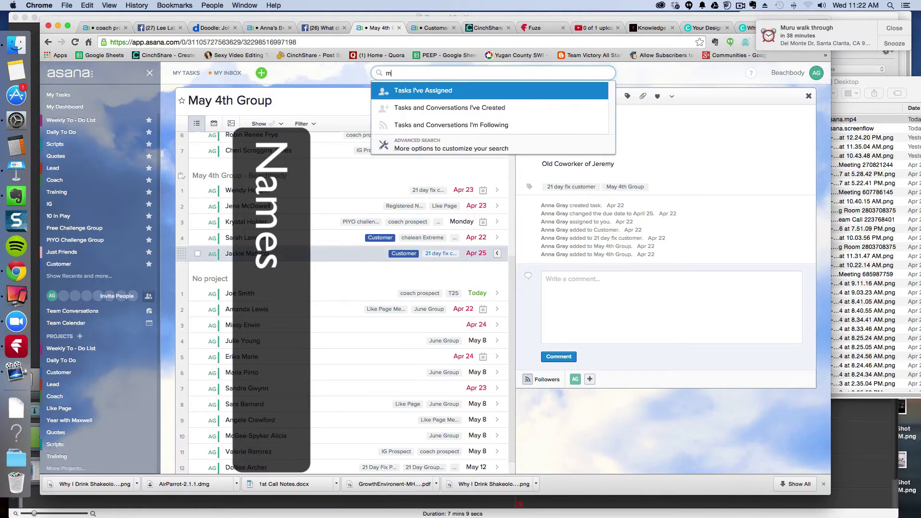
text(ay 4t)
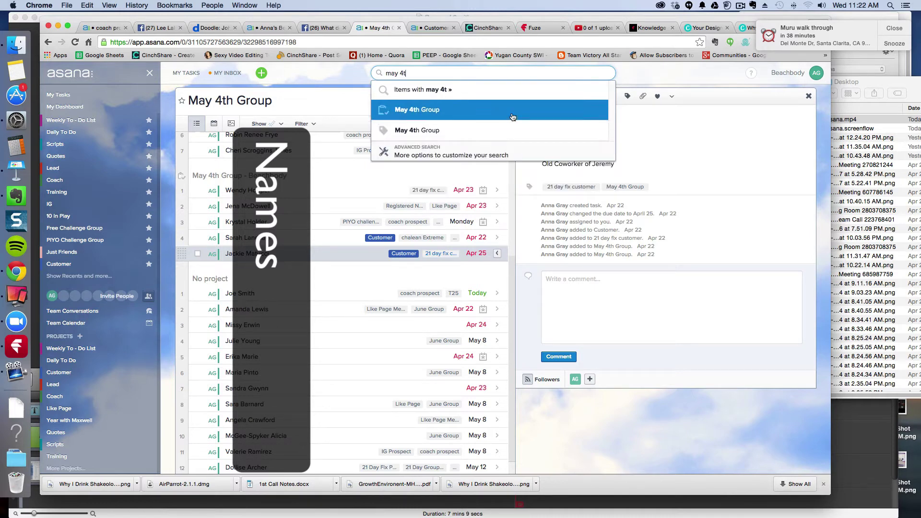
click(513, 117)
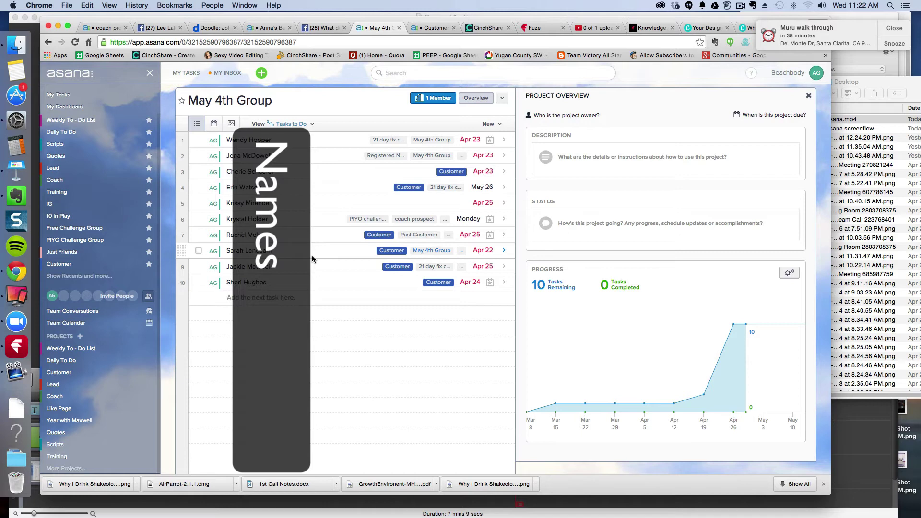
Open the PIYO Challenge Group project and review the description text of "Day #1 Monday Post 1"
click(110, 241)
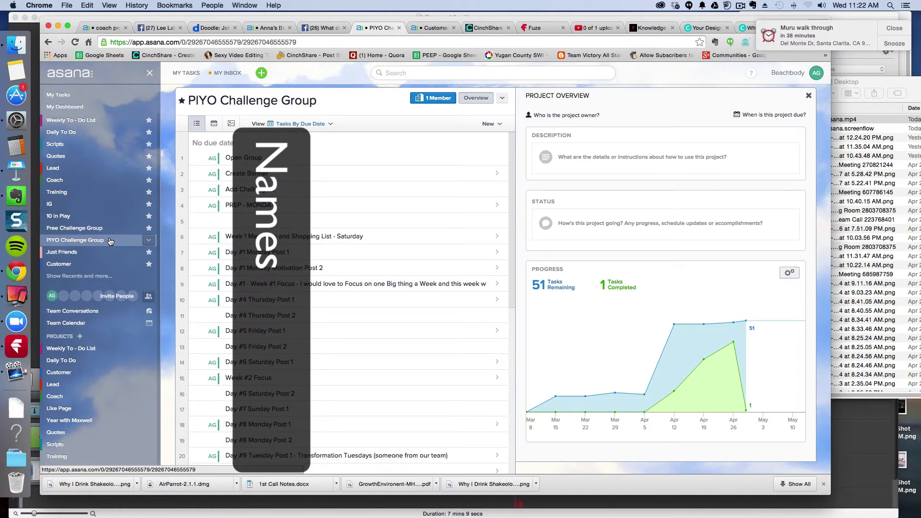
click(228, 100)
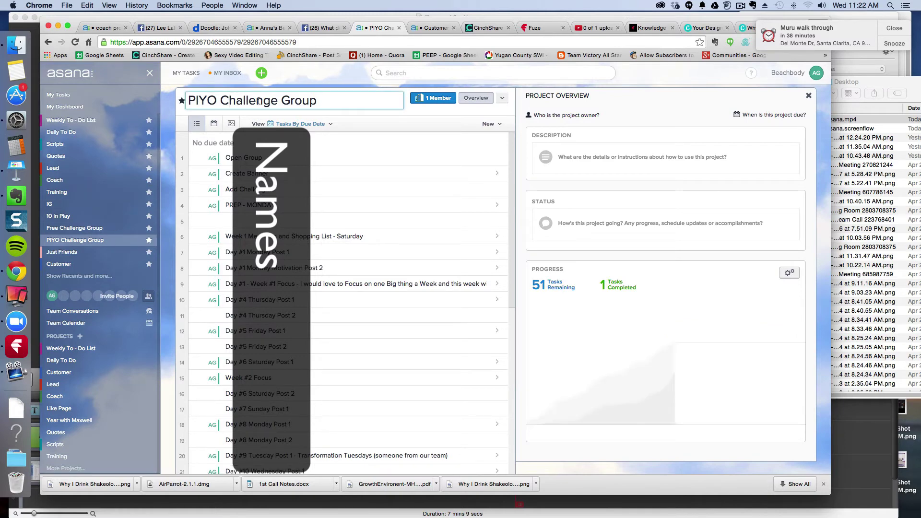
triple_click(286, 101)
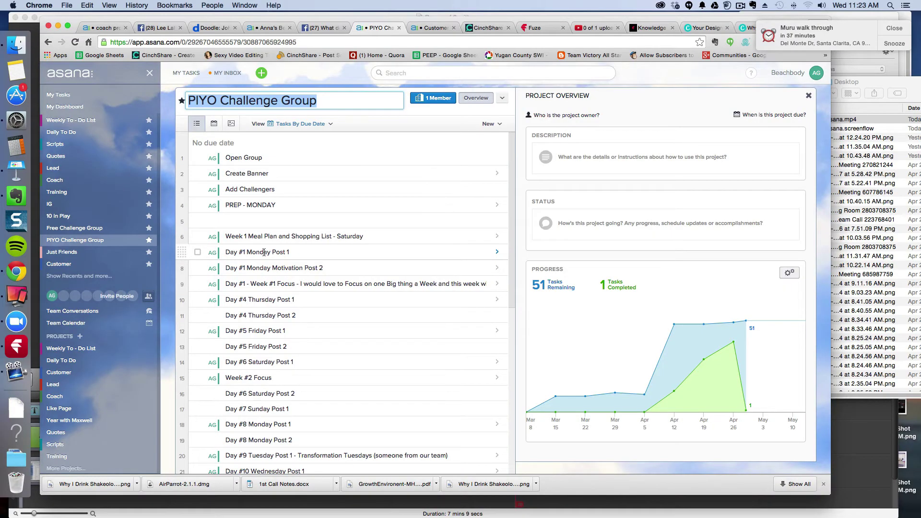
click(263, 251)
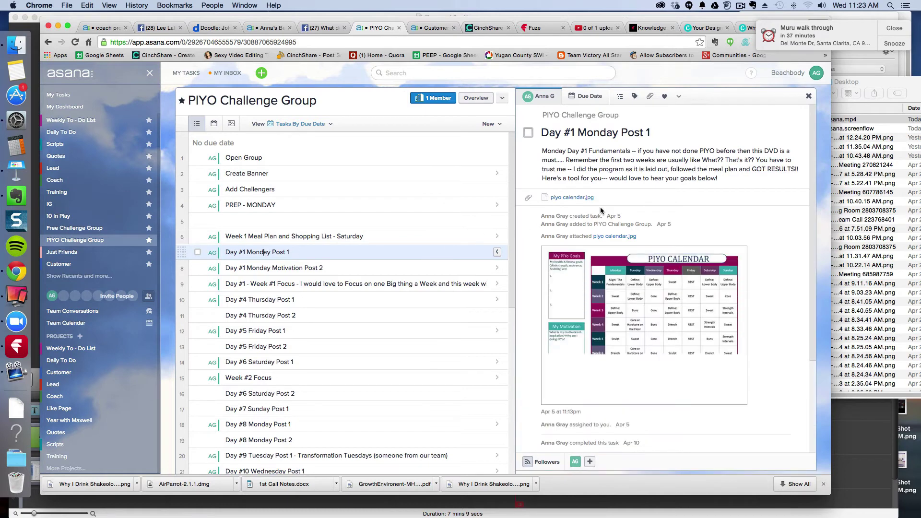
drag(722, 181, 542, 144)
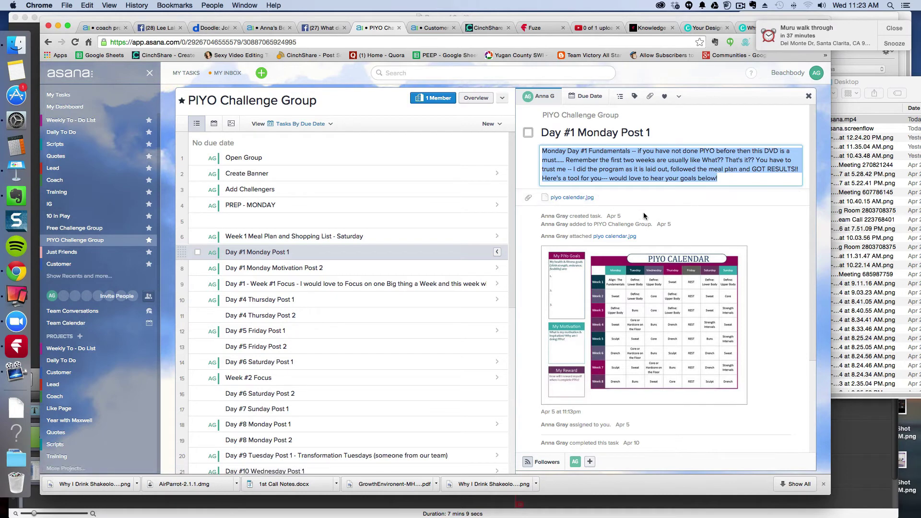
click(653, 200)
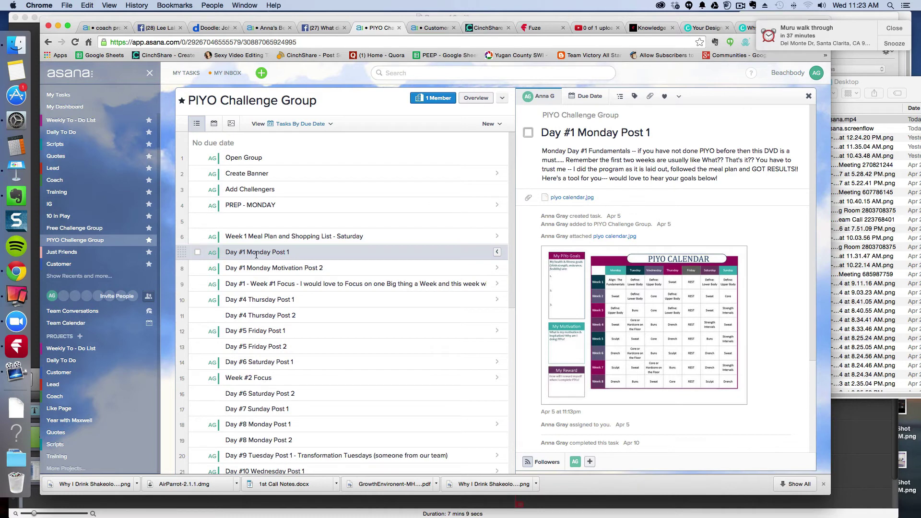
Open "Day #4 Thursday Post 2" and look through the other daily posts in the project's task list
click(255, 315)
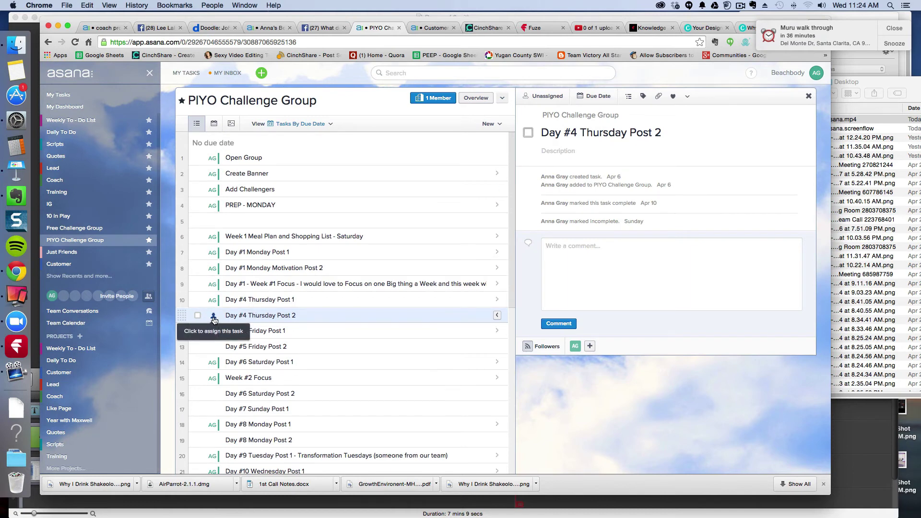
scroll(225, 310, down, 3)
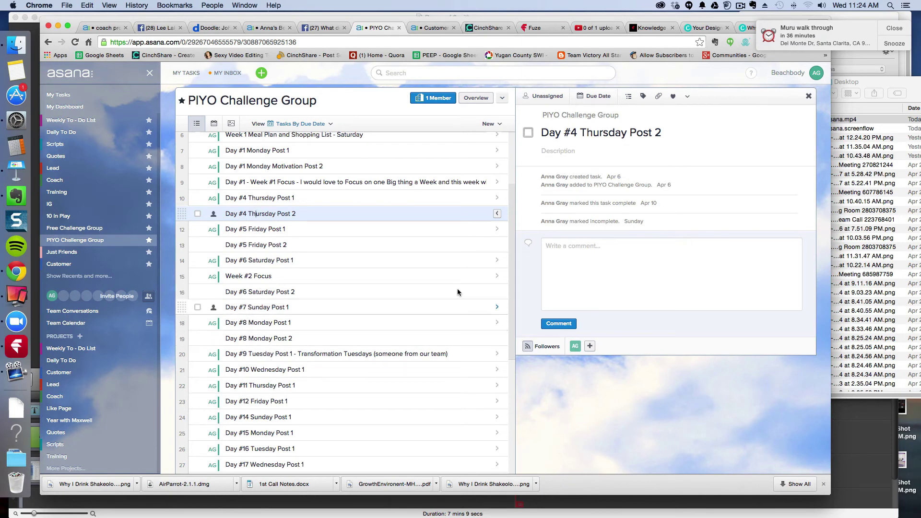
scroll(255, 253, up, 4)
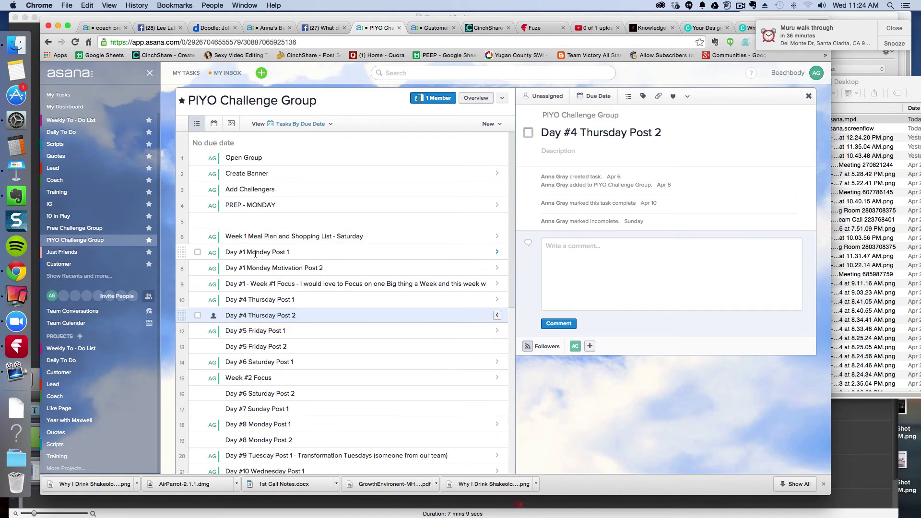
View Recently Completed Tasks, switch to All Complete and Incomplete Tasks, and mark "Day #1 Shake it up Monday" as incomplete
click(330, 124)
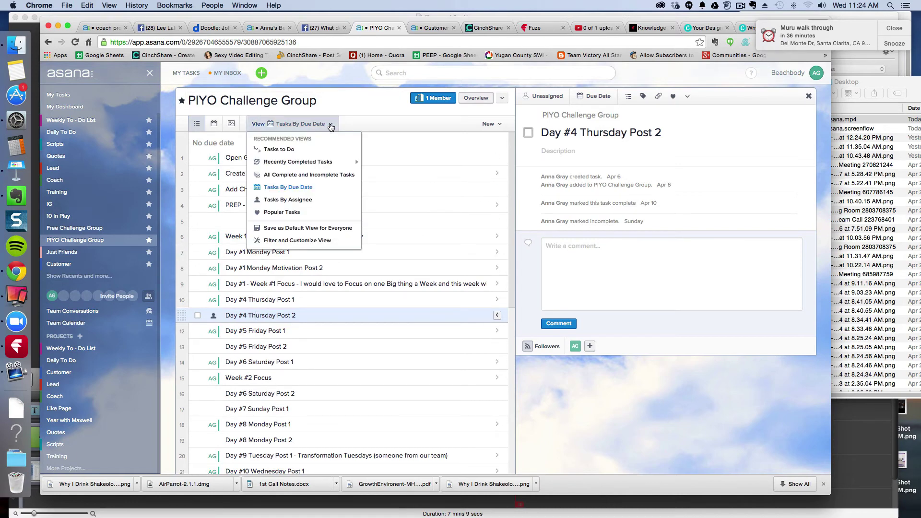
click(336, 161)
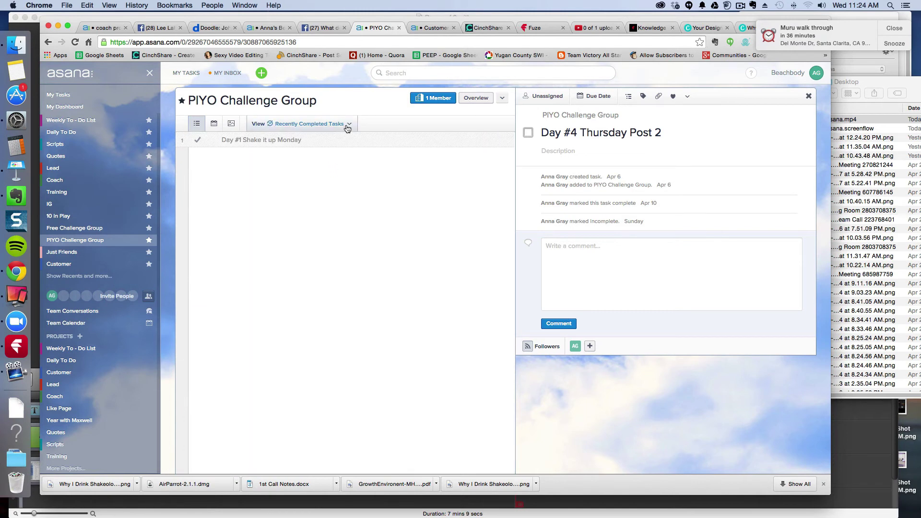
click(349, 125)
click(349, 174)
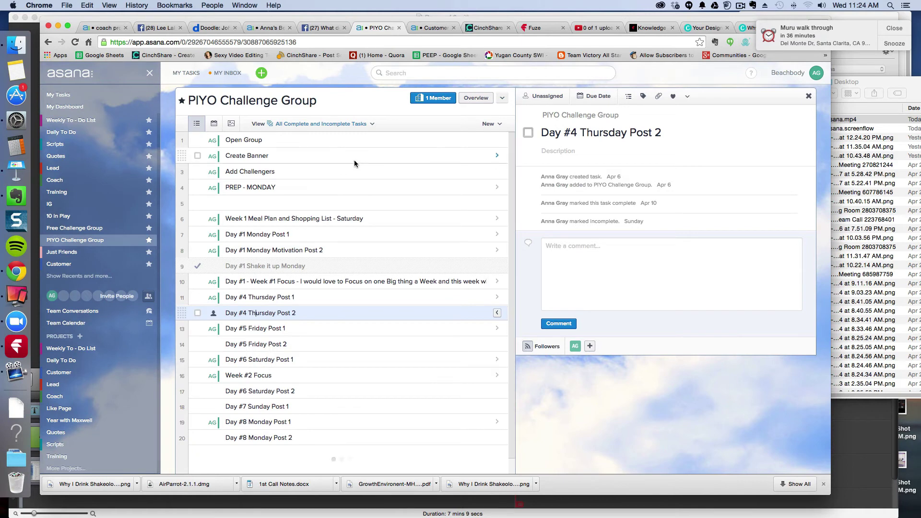
click(197, 266)
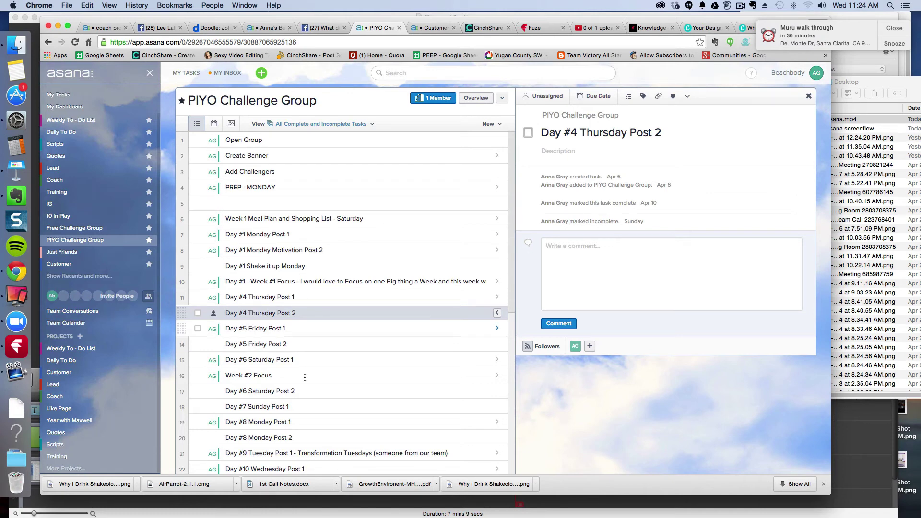
View the "Day #4 Thursday Post 1" details, search for "sneak" and open the Coach Sneak Peek project
click(322, 297)
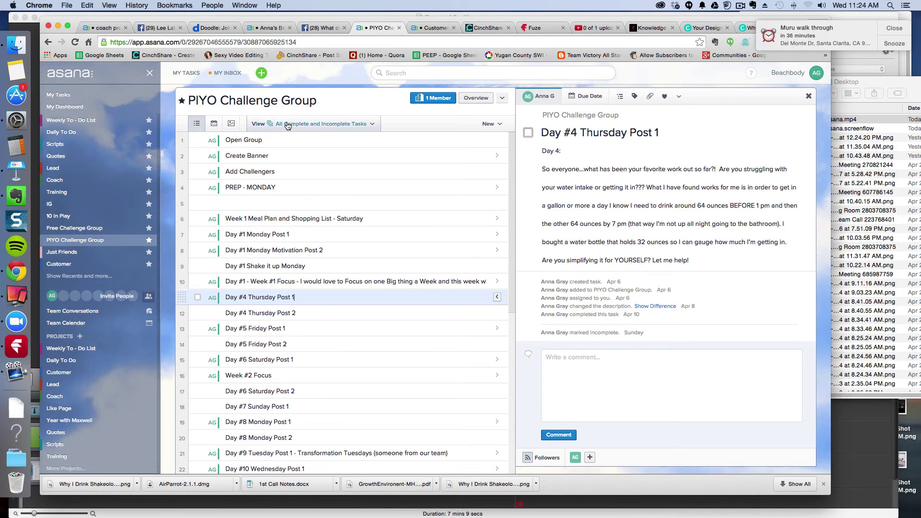
click(418, 71)
text(sneak)
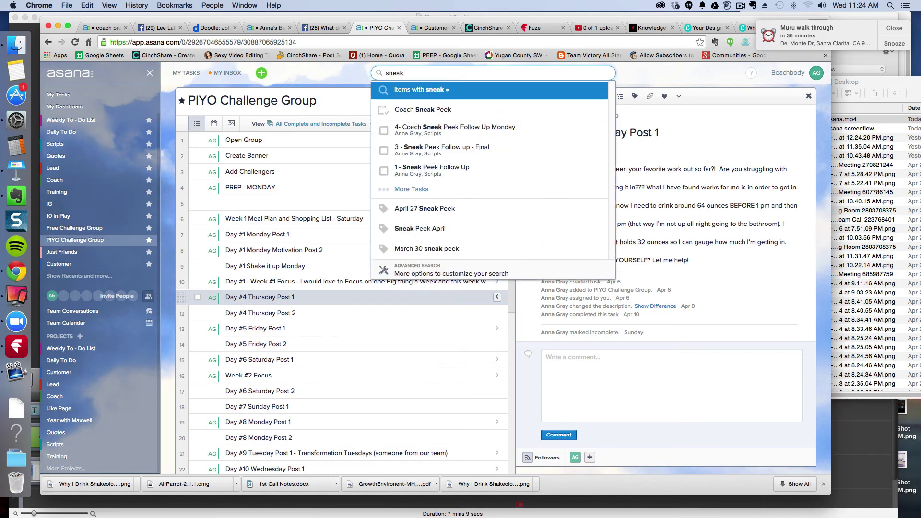
click(422, 110)
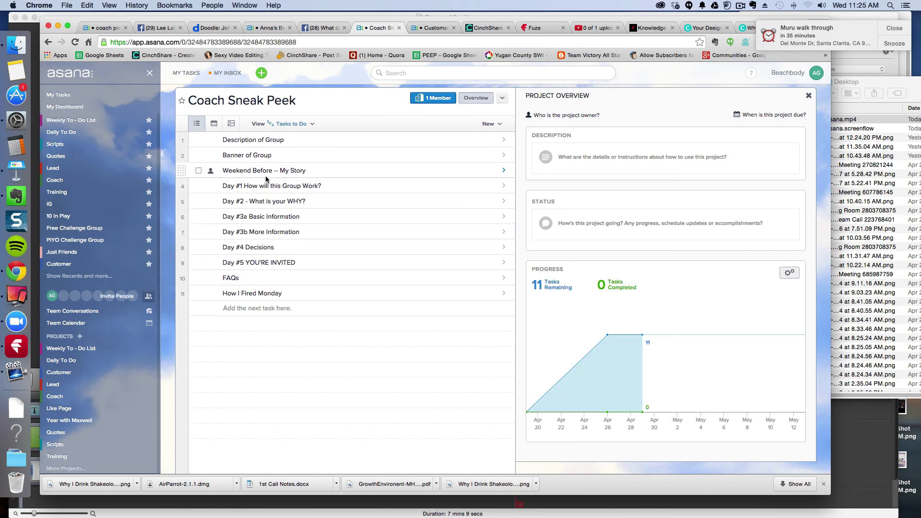
Review the tasks "Description of Group", "Banner of Group", "Weekend Before -- My Story" and "Day #1 How will this Group Work?" one by one
click(273, 141)
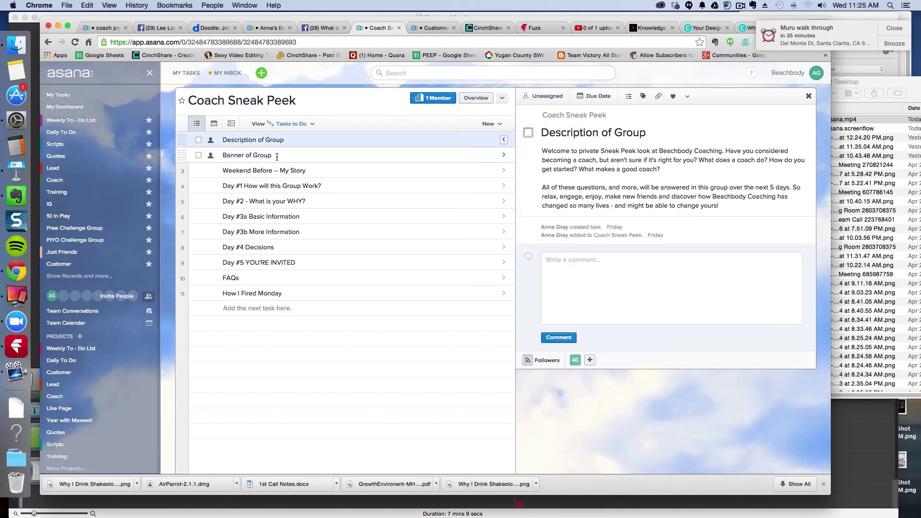
click(277, 157)
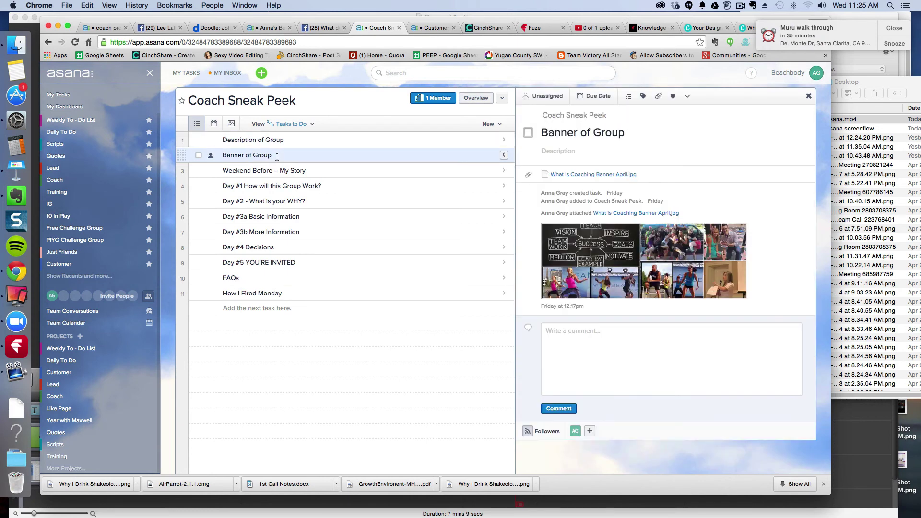
click(280, 172)
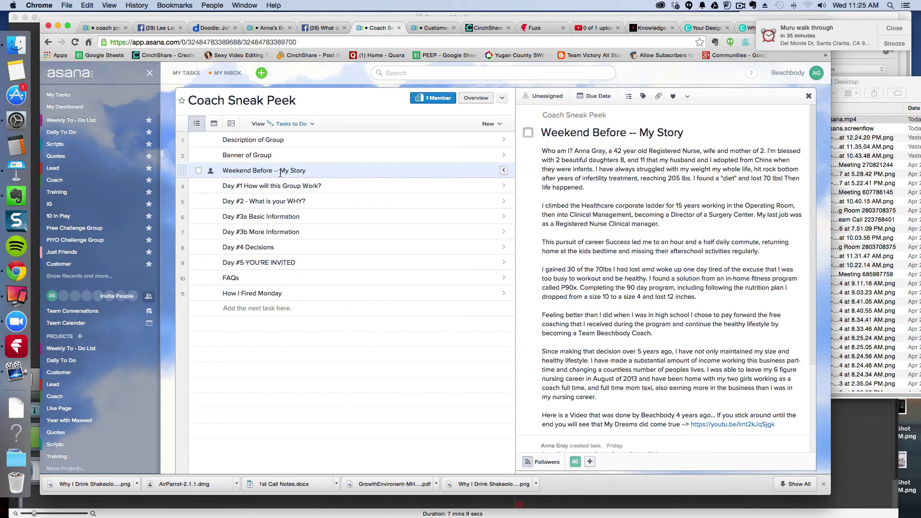
click(285, 187)
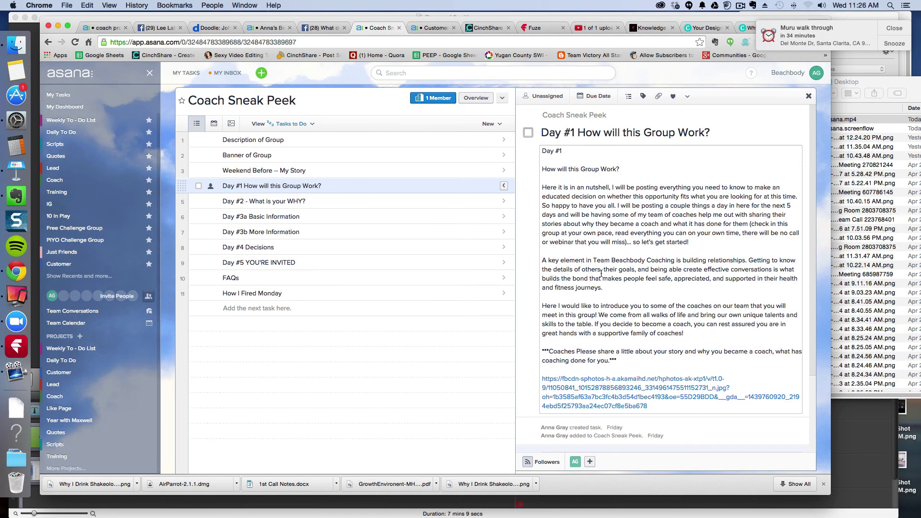
Return to the PIYO Challenge Group project and open the Free Challenge Group project
click(105, 239)
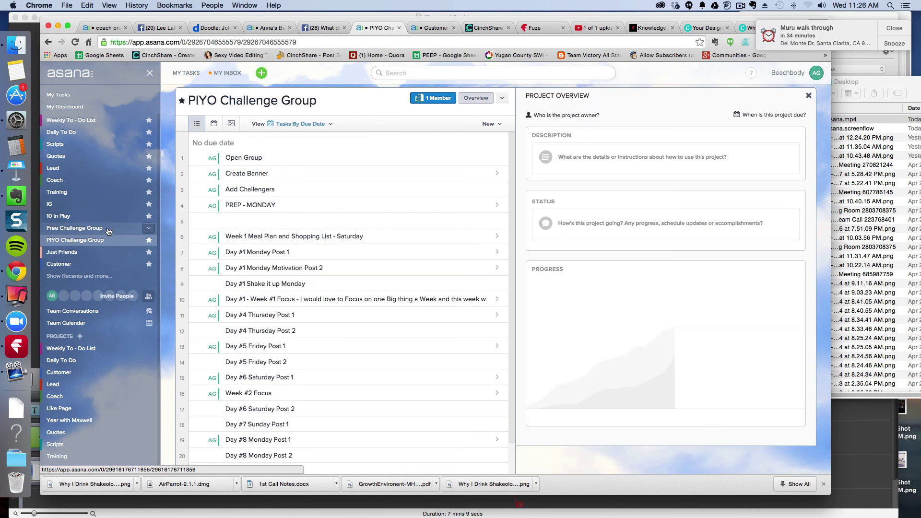
click(109, 232)
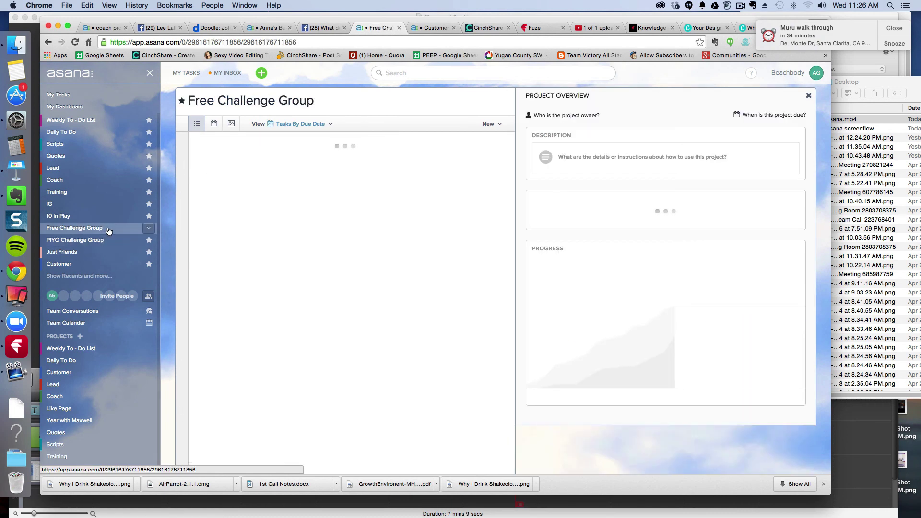